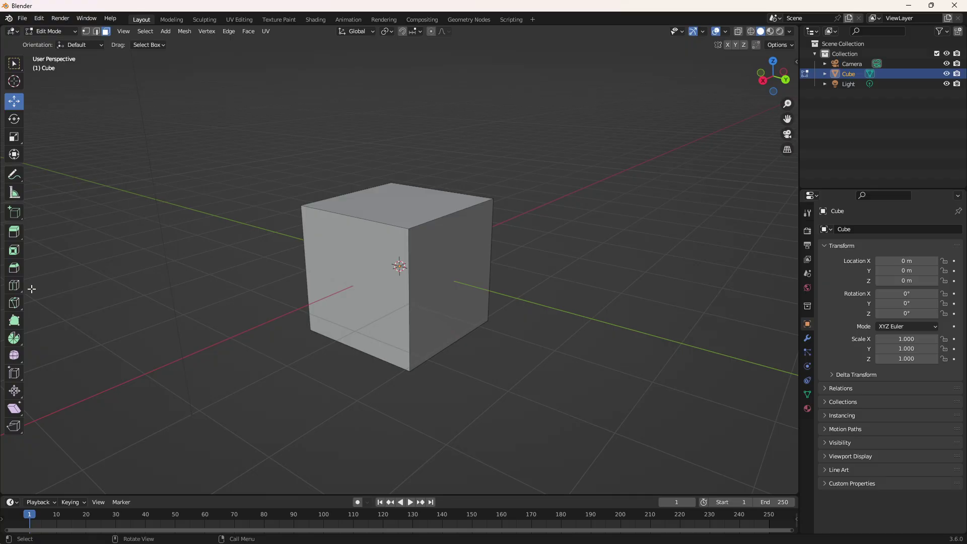
Try the Loop Cut tool on the cube with a horizontal and a vertical cut, and undo both.
left_click(14, 285)
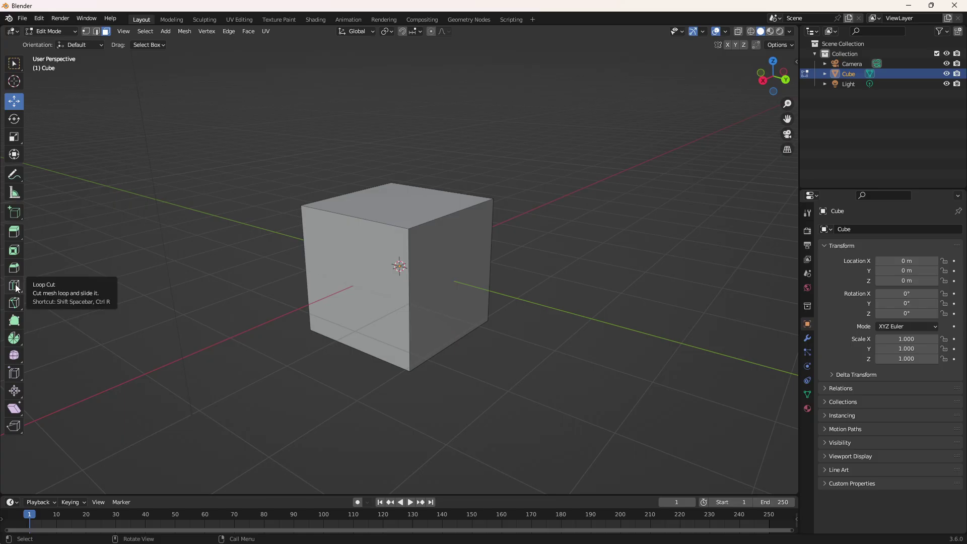
left_click(15, 286)
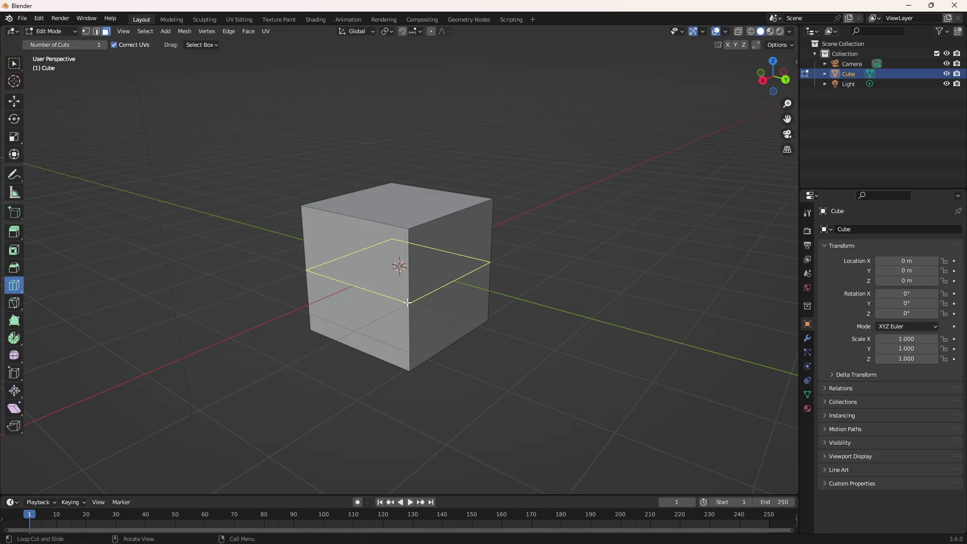
mouse_move(405, 303)
left_mouse_down()
mouse_move(404, 255)
mouse_move(406, 290)
left_mouse_up()
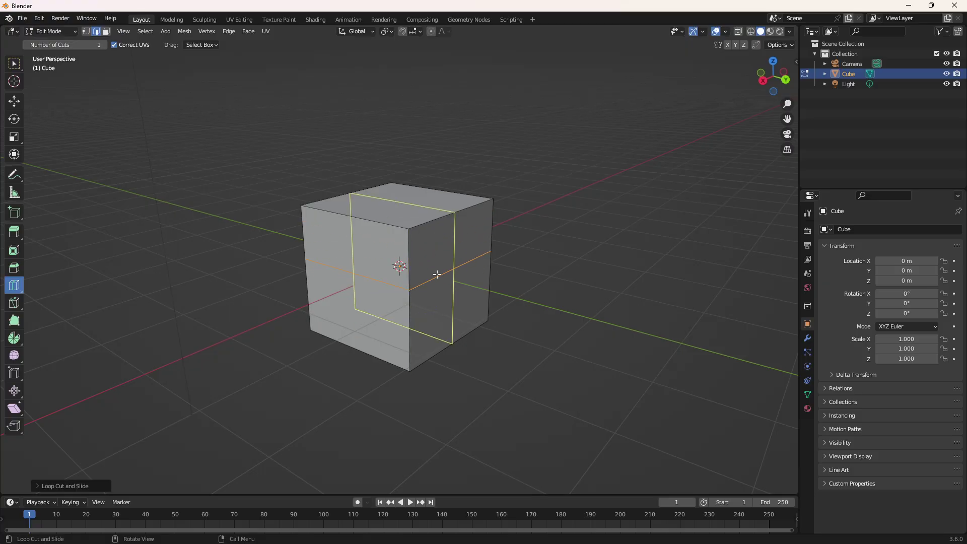
left_click_drag(452, 223, 428, 229)
key("ctrl+z")
key("ctrl+z")
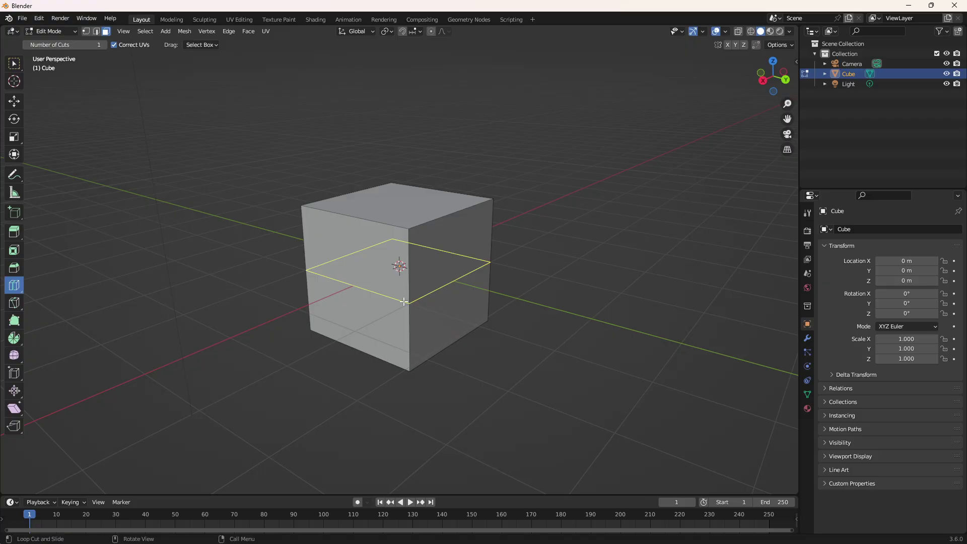
Add two horizontal loop cuts around the cube, one slid close to the top edge and one close to the bottom edge.
left_click(408, 301)
left_click_drag(416, 295, 413, 230)
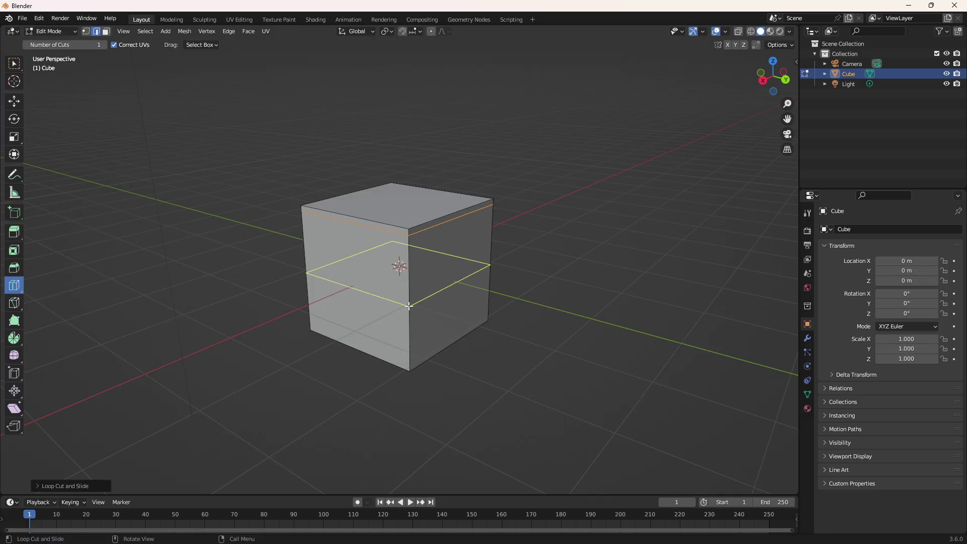
left_click_drag(409, 306, 417, 364)
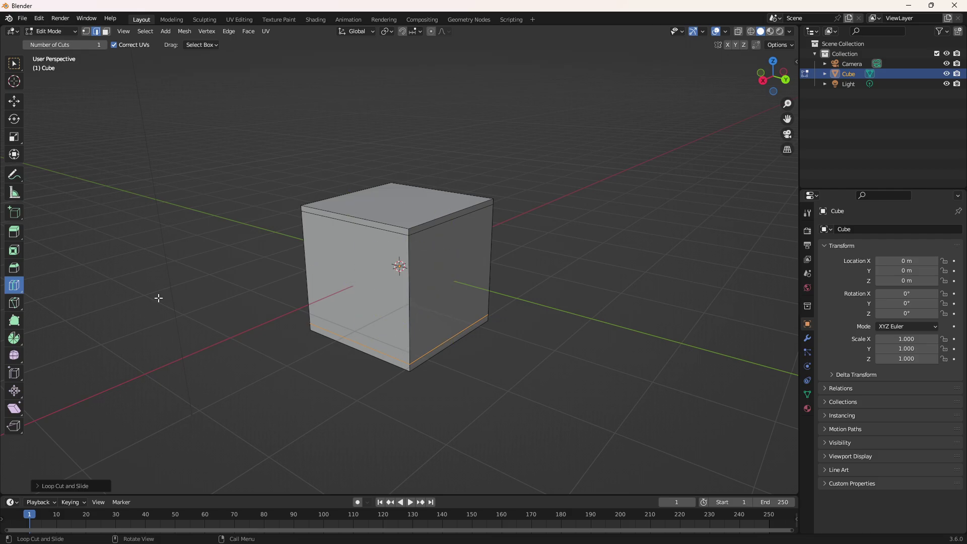
Select all four side faces of the thin band around the cube's top in face select mode.
left_click(10, 234)
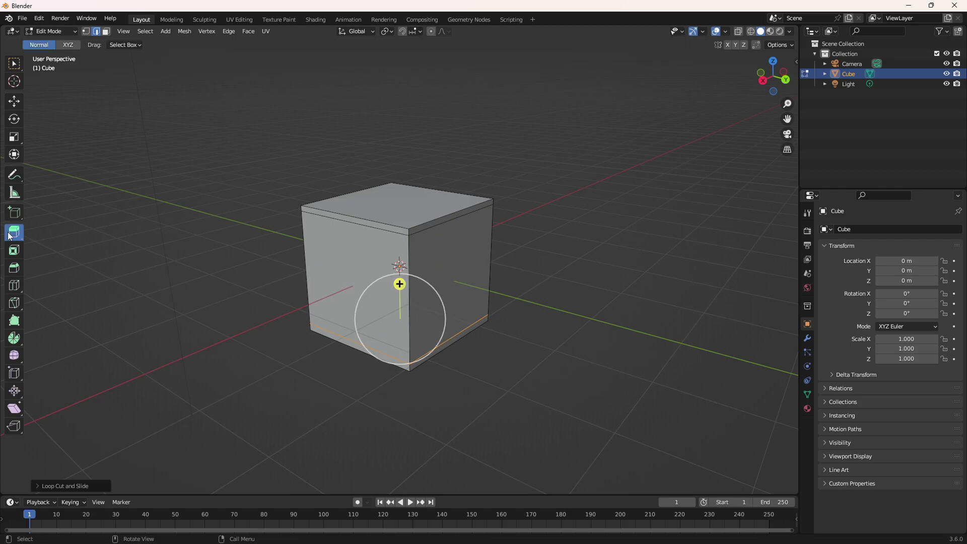
left_click(377, 227)
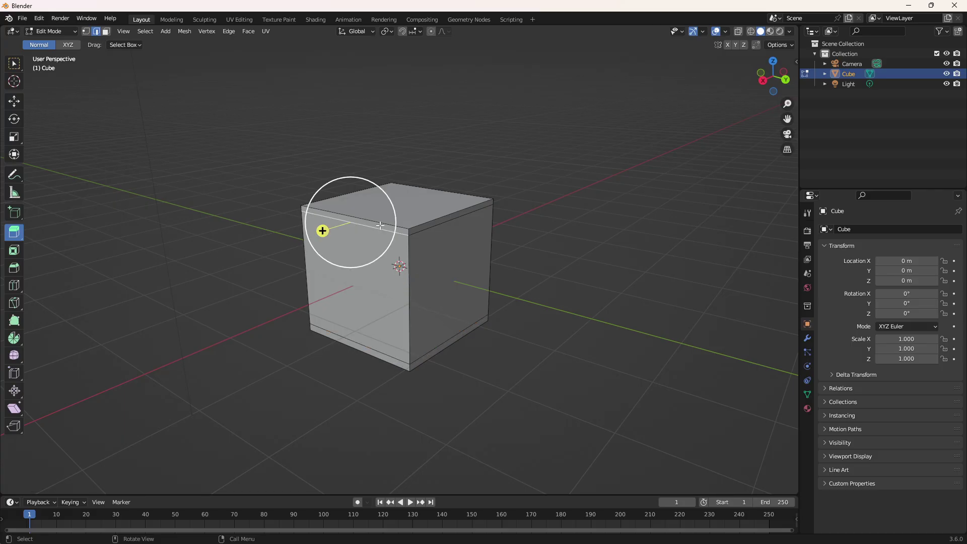
left_click(106, 32)
left_click(349, 214)
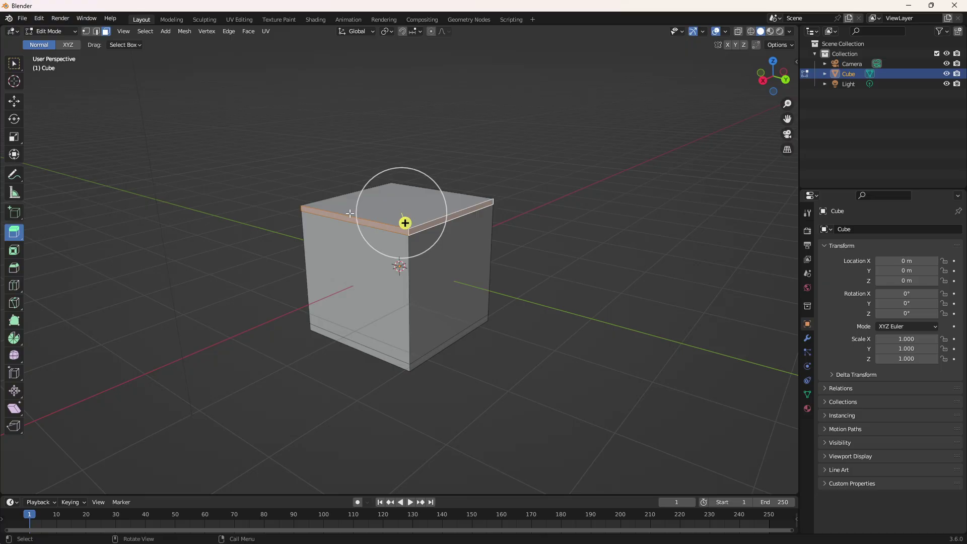
middle_click_drag(350, 177, 423, 233)
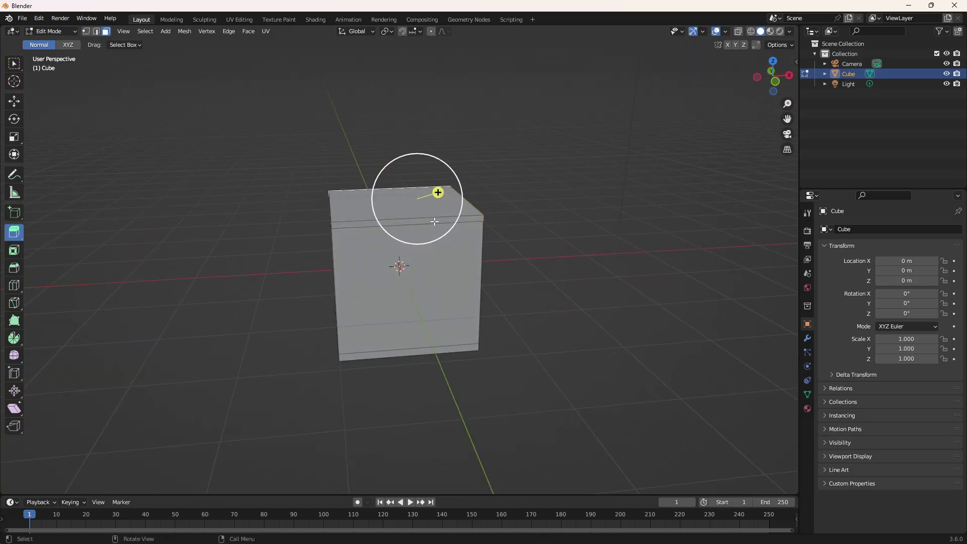
key("a")
left_click(436, 222, "alt")
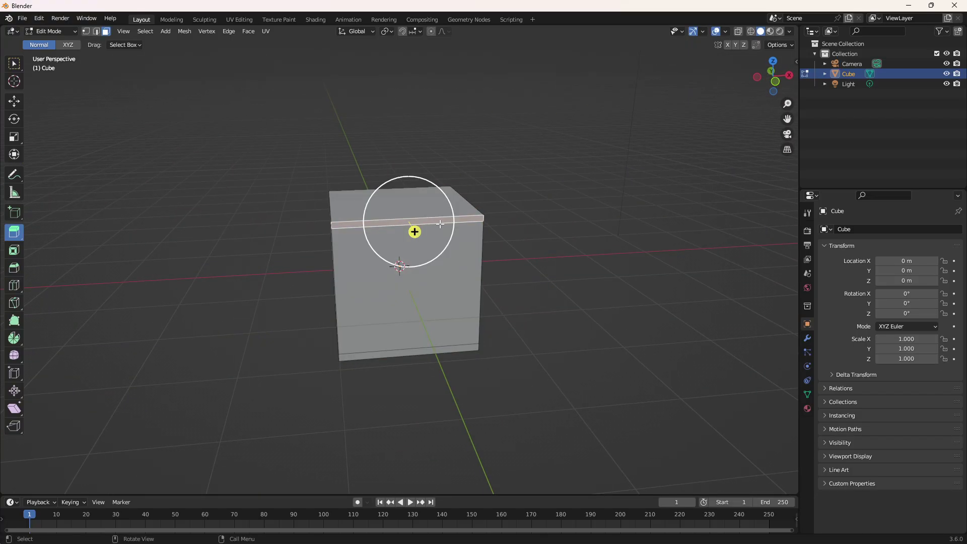
middle_click_drag(323, 219, 421, 221)
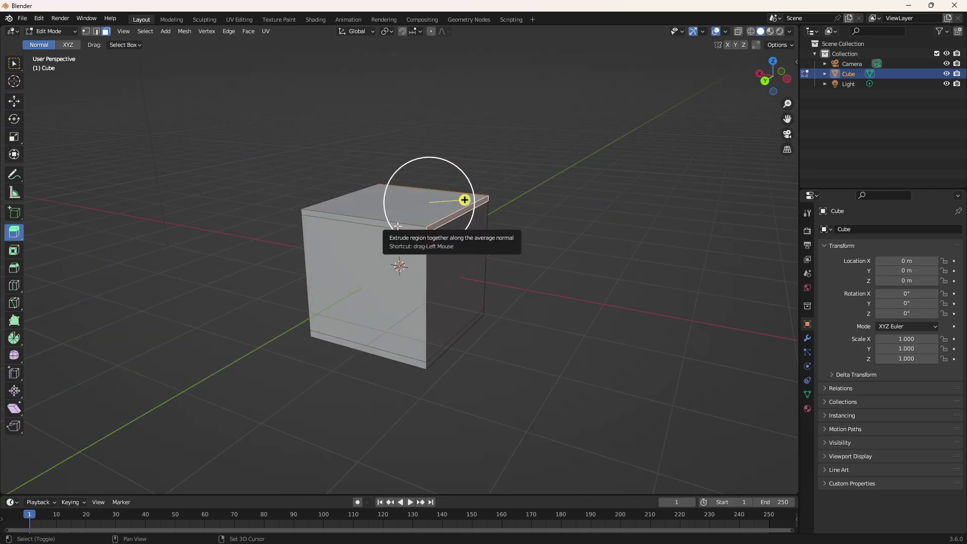
left_click(395, 225, "shift")
middle_click_drag(284, 221, 332, 226)
left_click(336, 226, "shift")
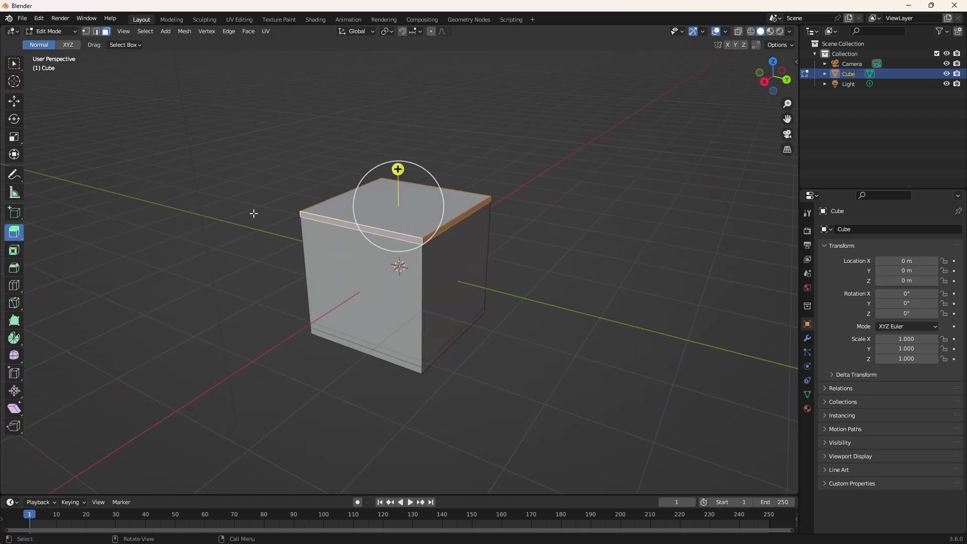
Try to extrude the selected top band with Extrude Region and undo the extrusion.
left_click_drag(401, 176, 397, 154)
key("ctrl+z")
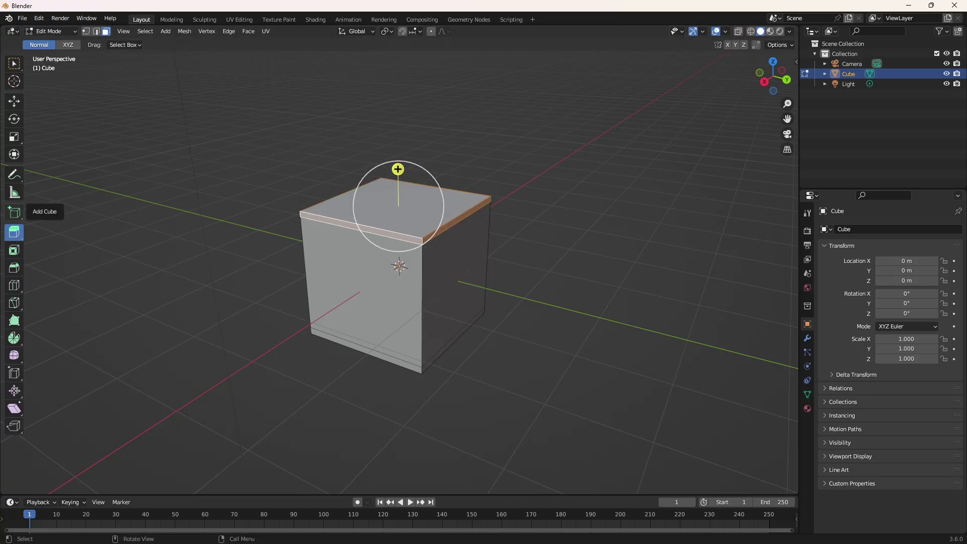
left_click(19, 234)
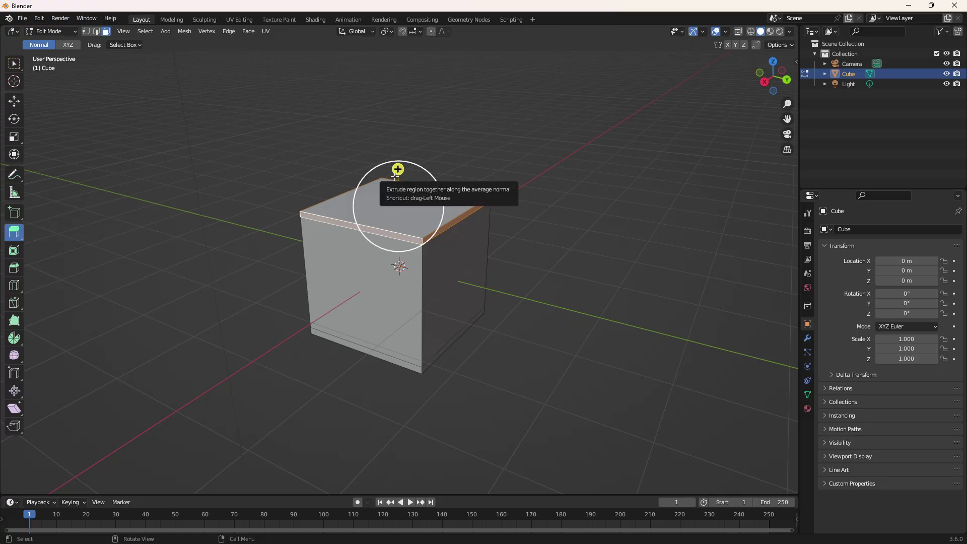
left_click_drag(396, 173, 403, 165)
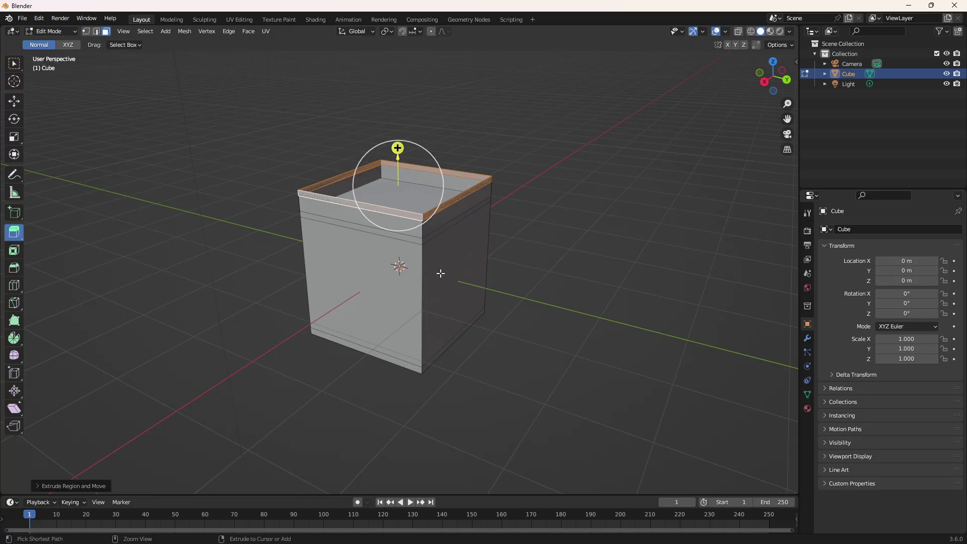
key("ctrl+z")
Extrude the top band slightly outward on all four sides with Extrude Along Normals, and deselect it.
left_click(18, 235)
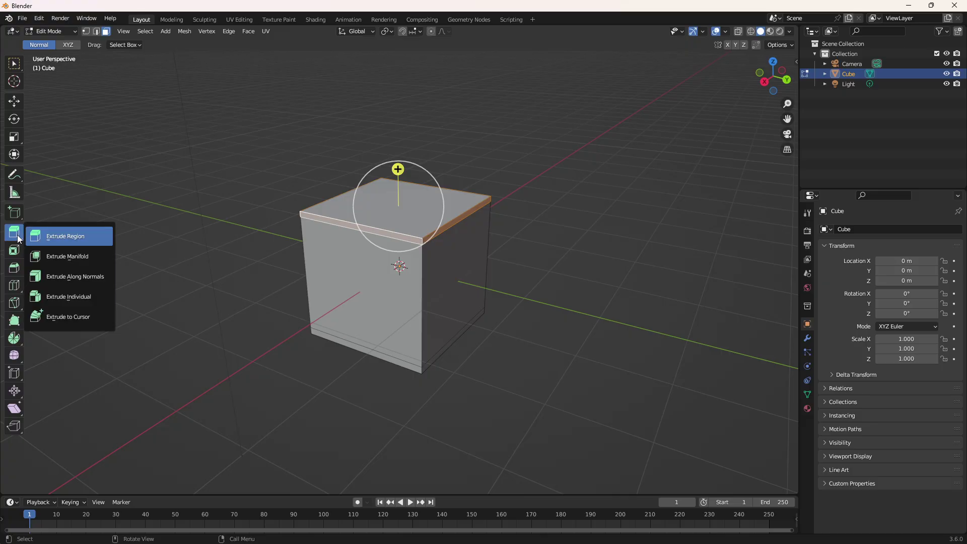
left_click(58, 276)
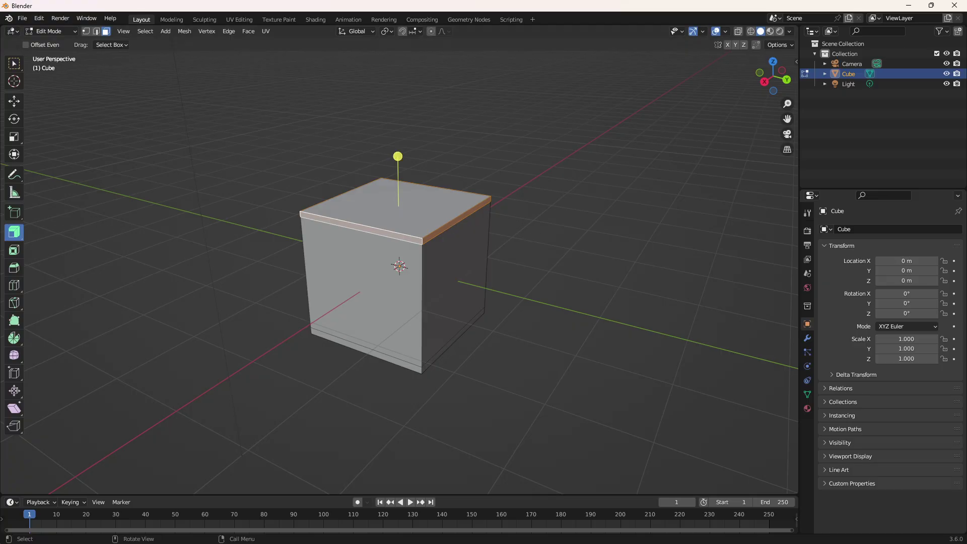
left_click(11, 238)
left_click_drag(400, 156, 402, 153)
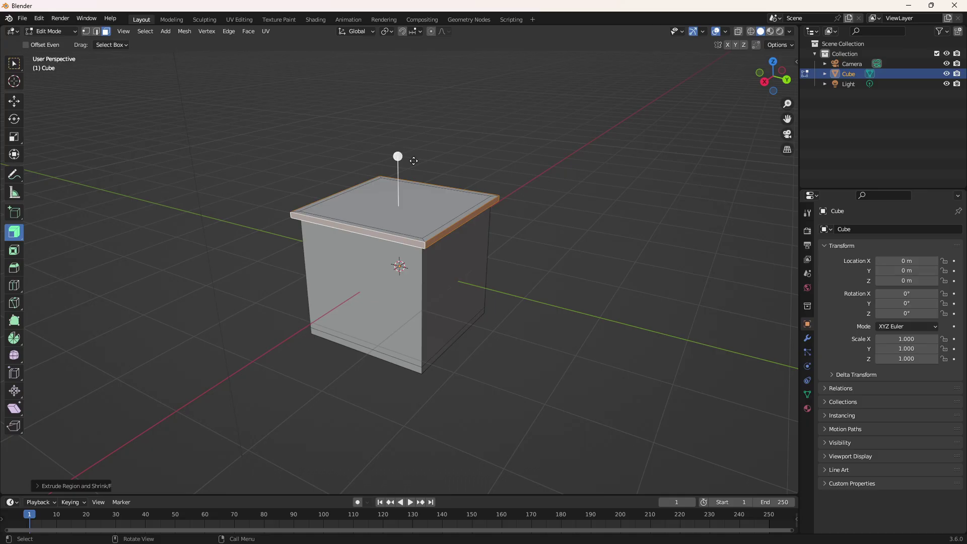
left_click(598, 268)
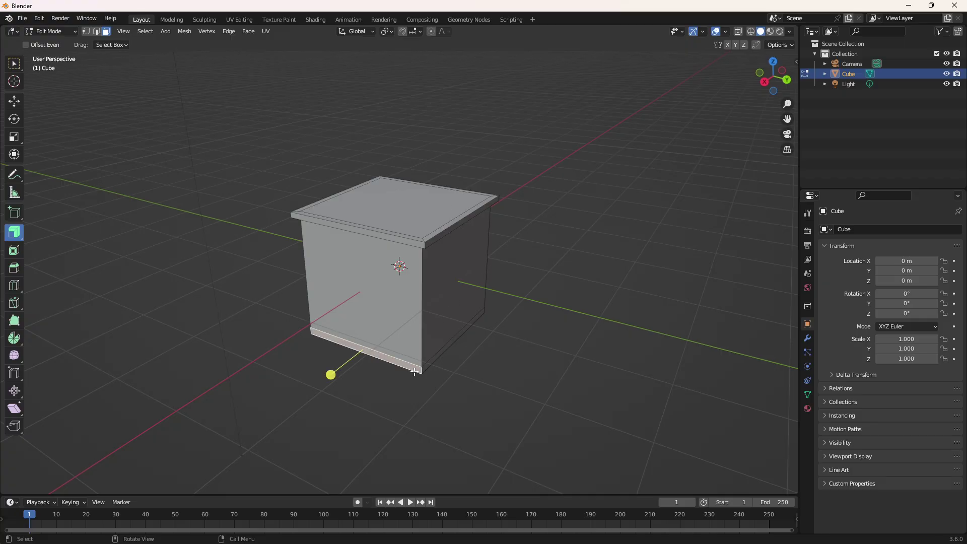
Select the four side faces of the thin band around the cube's bottom.
left_click_drag(425, 367, 548, 319)
middle_click_drag(548, 320, 391, 318)
left_click(405, 357, "shift")
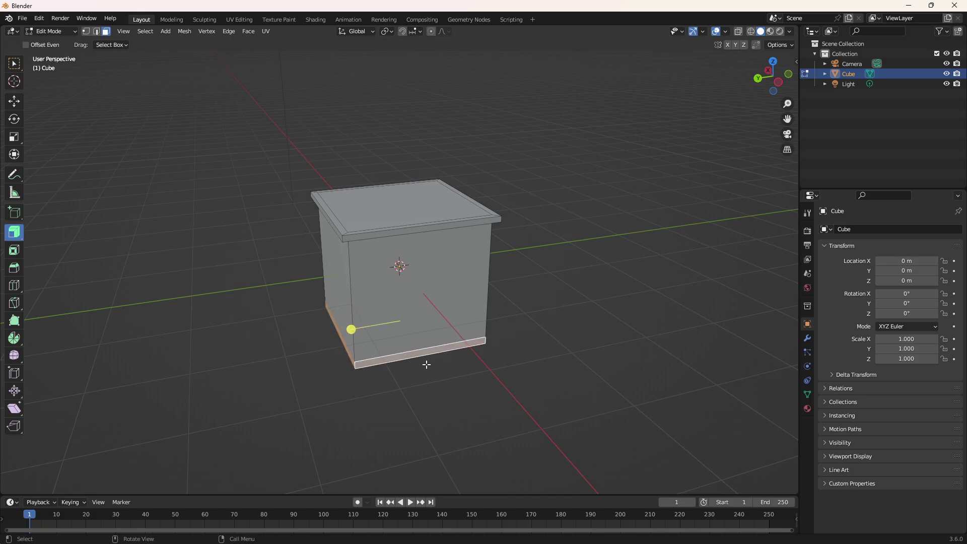
middle_click_drag(425, 362, 386, 364)
left_click(398, 362, "shift")
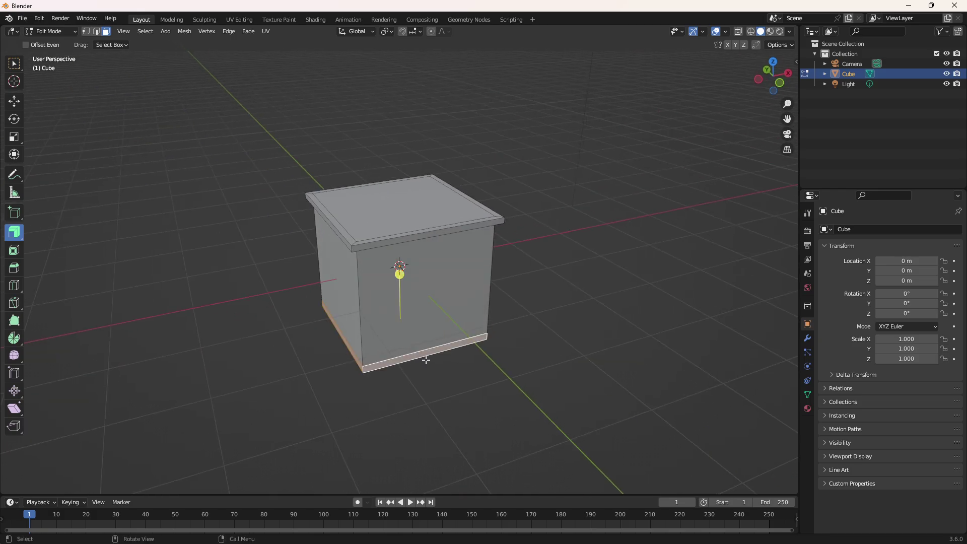
middle_click_drag(266, 347, 194, 333)
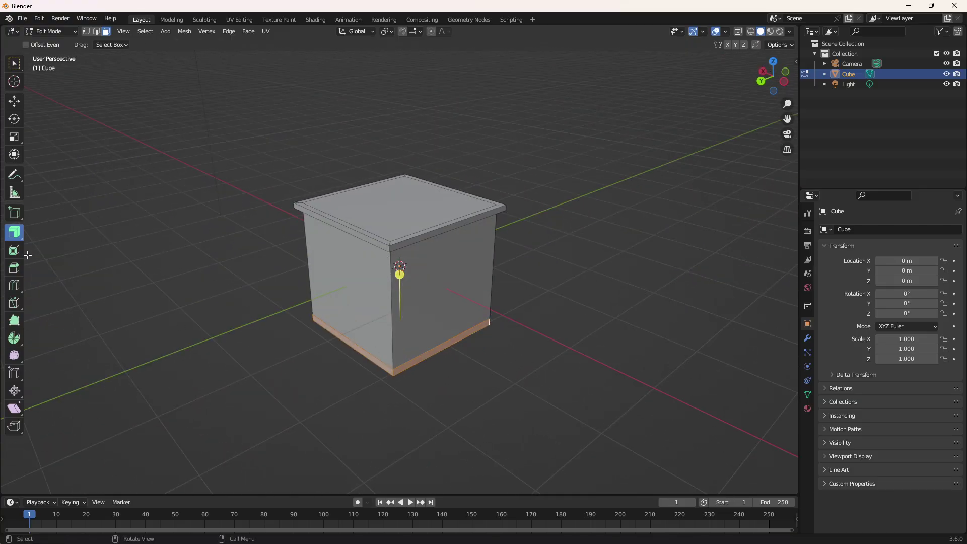
Extrude the bottom band outward along its normals into a wide base flange, and deselect it.
left_click_drag(400, 369, 410, 395)
key("ctrl+z")
left_click_drag(399, 273, 396, 245)
left_click(557, 267)
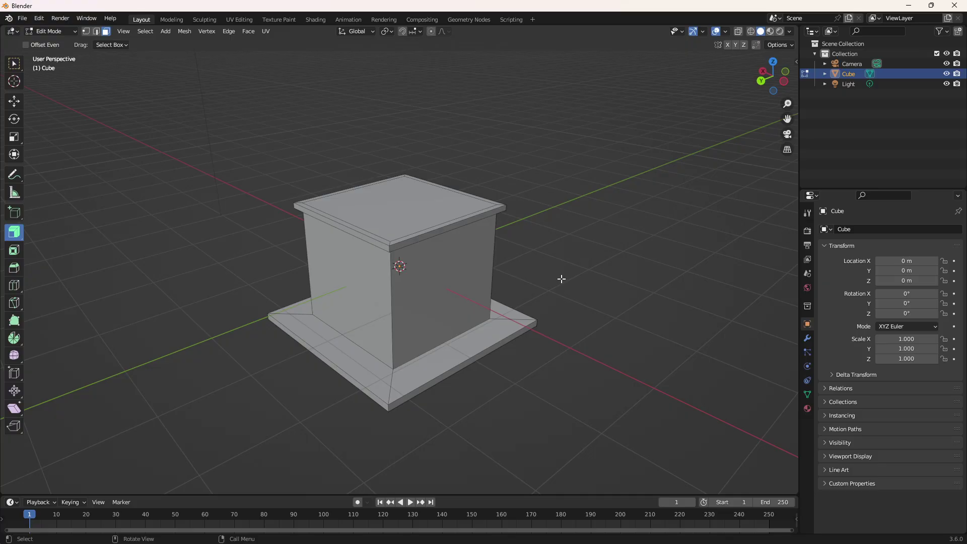
mouse_move(562, 278)
middle_mouse_down()
mouse_move(554, 274)
mouse_move(591, 252)
mouse_move(536, 267)
mouse_move(559, 265)
middle_mouse_up()
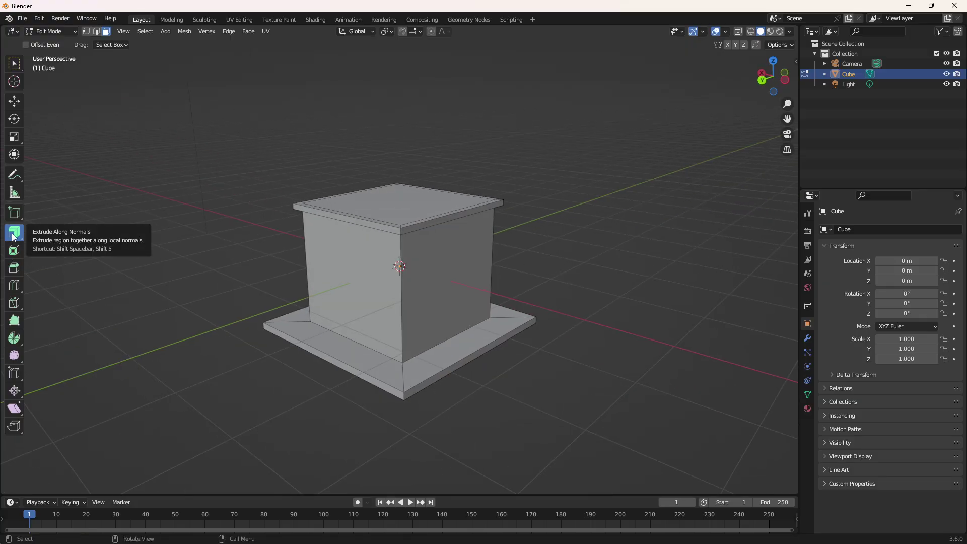
left_click(14, 289)
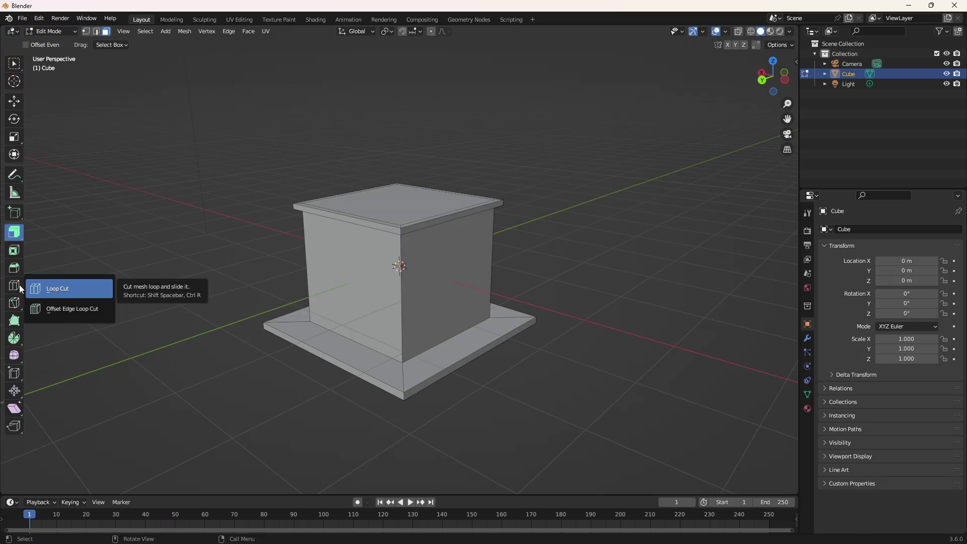
left_click(39, 309)
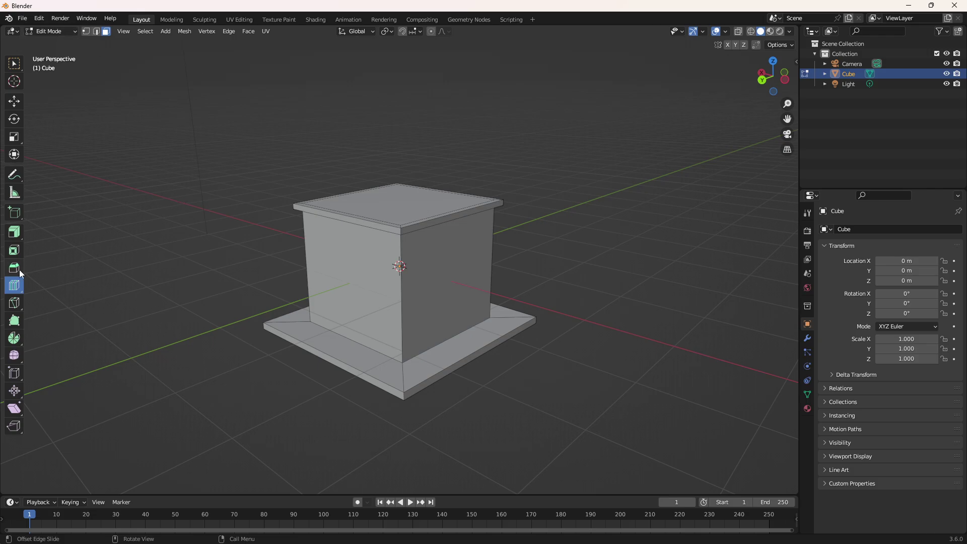
left_click(14, 286)
Try a straight vertical Knife cut across the lid, side wall and base flange, and cancel it.
left_click(15, 302)
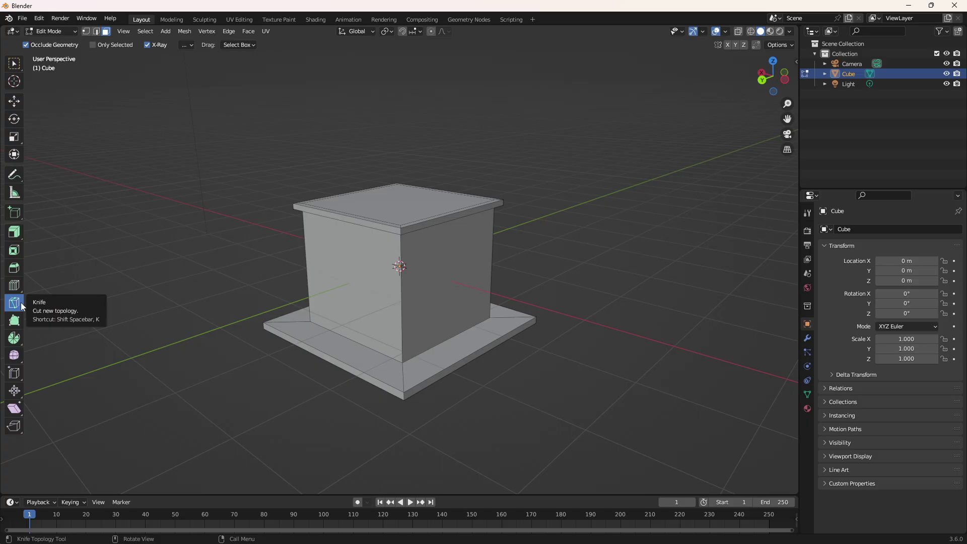
left_click(16, 305)
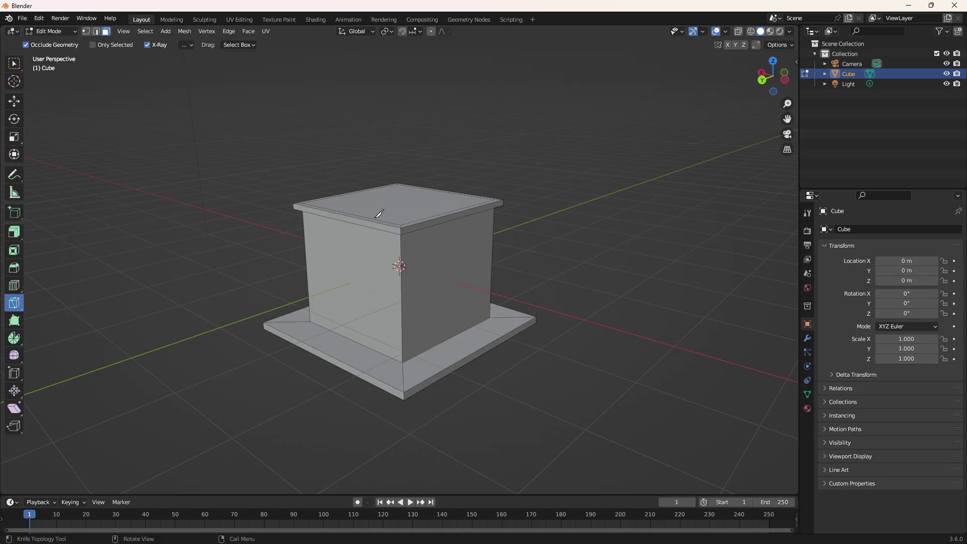
left_click(355, 192)
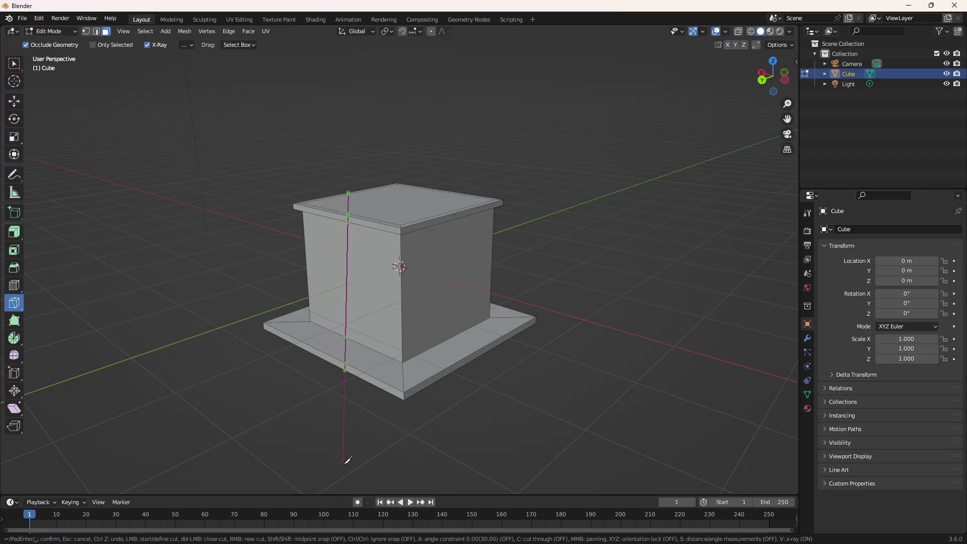
left_click(351, 412)
middle_click_drag(183, 208, 228, 245)
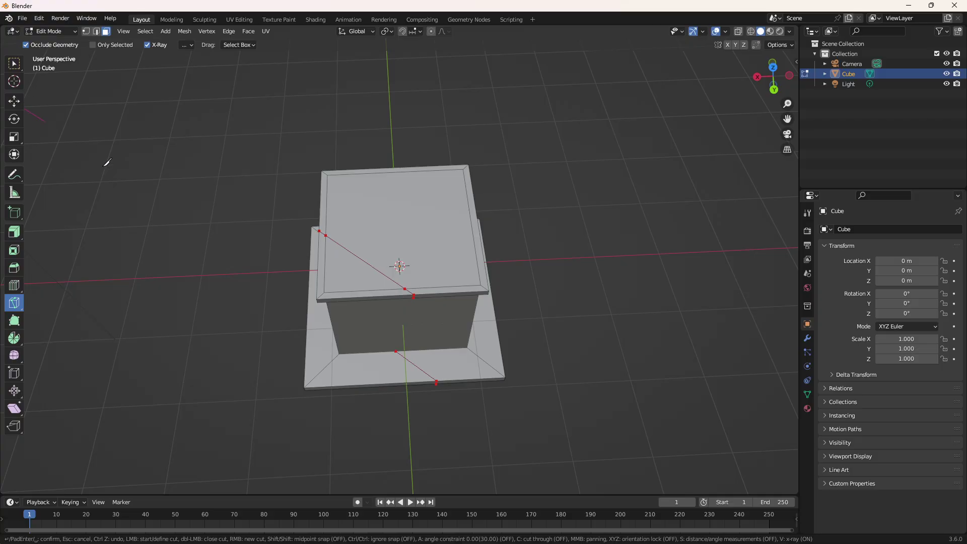
key("Escape")
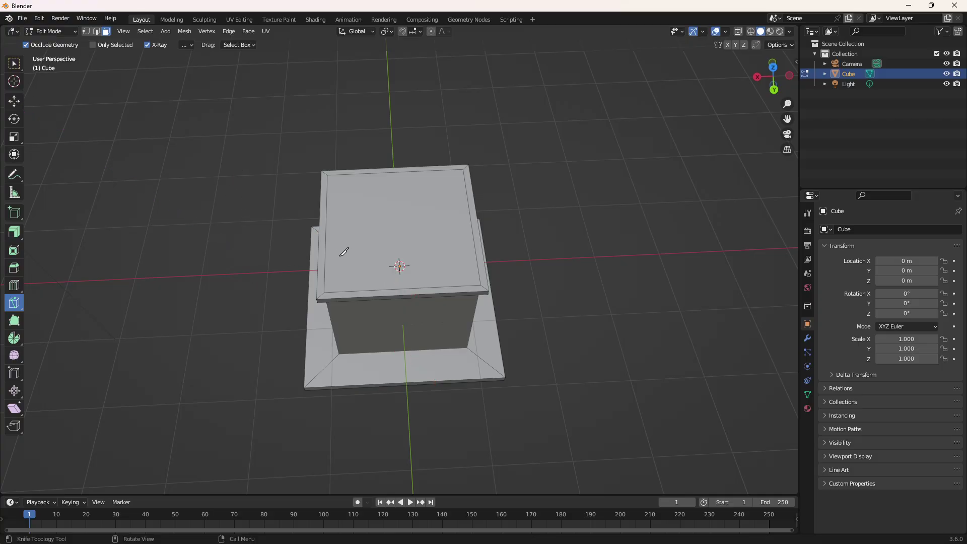
key("space")
key("space")
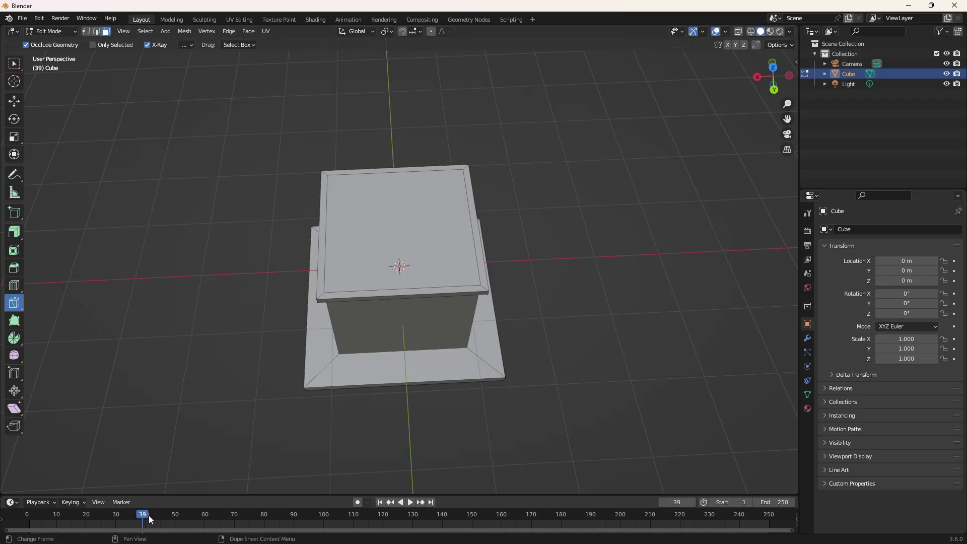
left_click_drag(149, 515, 27, 515)
Select the large inner face on top of the lid.
middle_click_drag(389, 270, 314, 253)
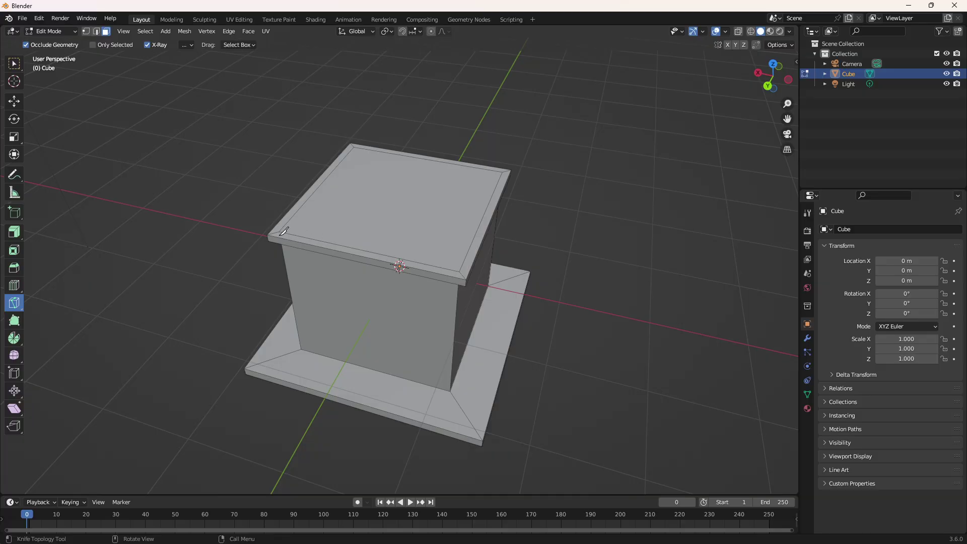
left_click(14, 102)
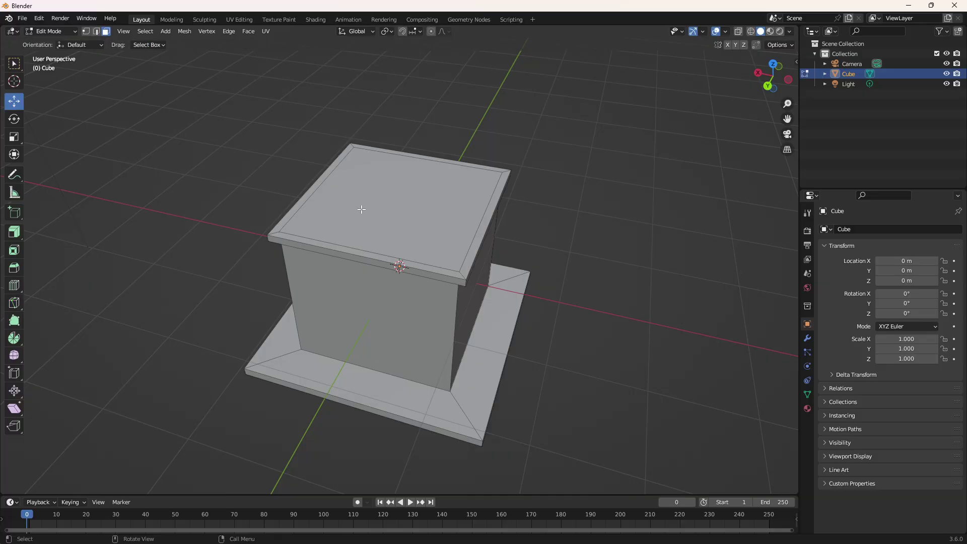
left_click(413, 216)
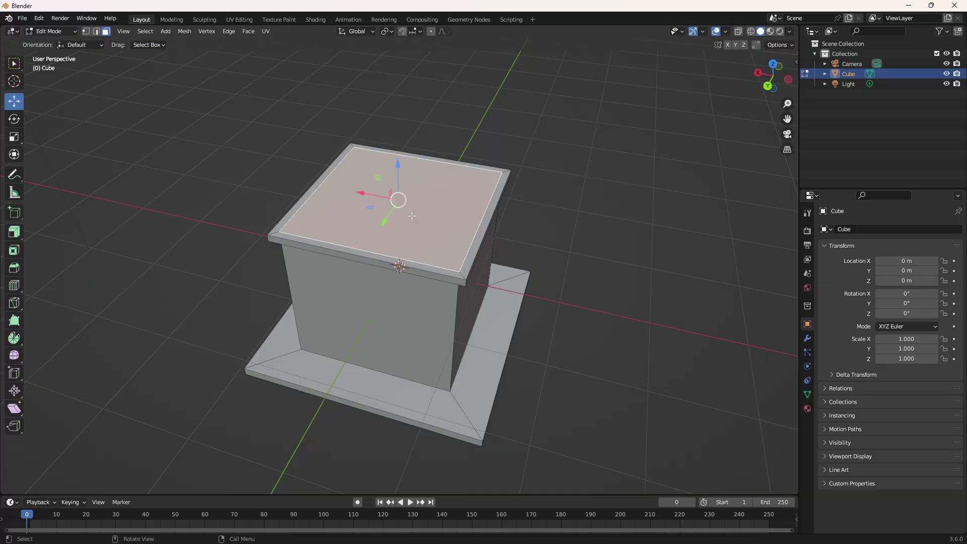
Try a zigzag Knife cut from the lid's top face over its rim and side wall to the base flange, and undo it.
left_click(14, 303)
left_click(319, 177)
left_click(389, 269)
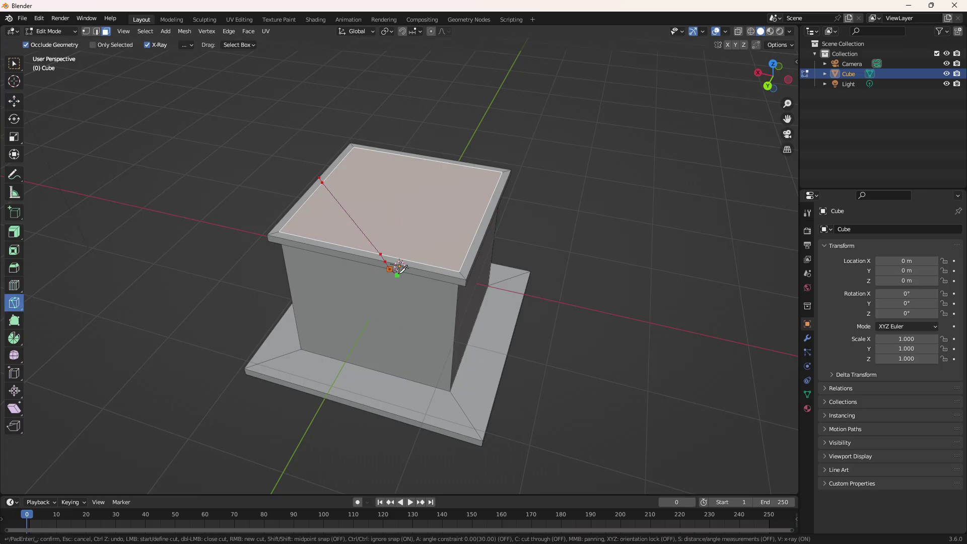
left_click(399, 265)
left_click(396, 257)
left_click(429, 278)
left_click(457, 286)
left_click(481, 305)
left_click(509, 348)
key("Return")
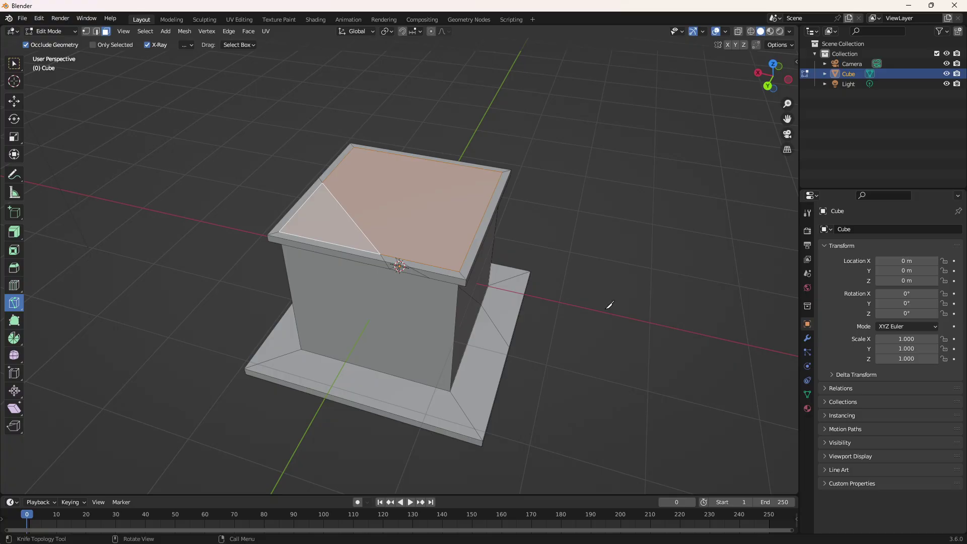
middle_click_drag(609, 304, 531, 318)
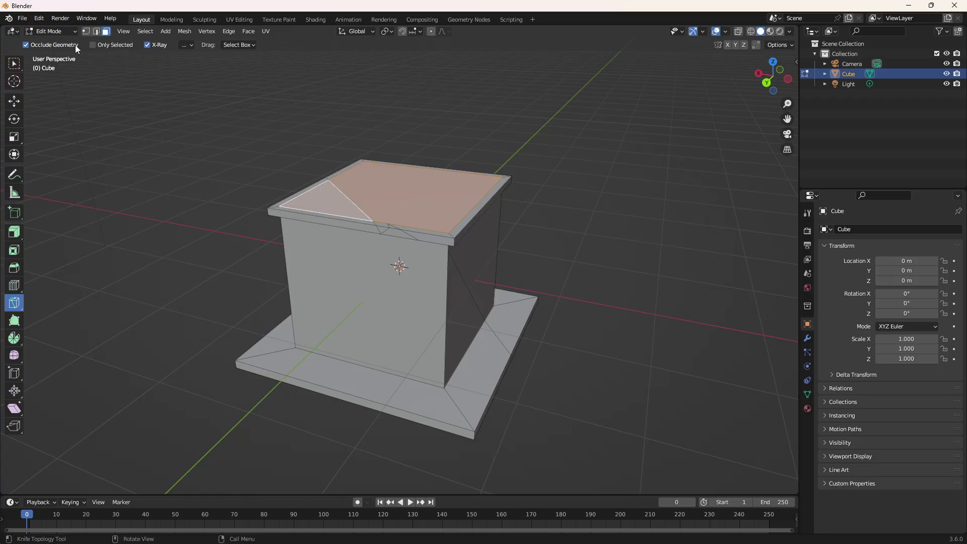
key("ctrl+z")
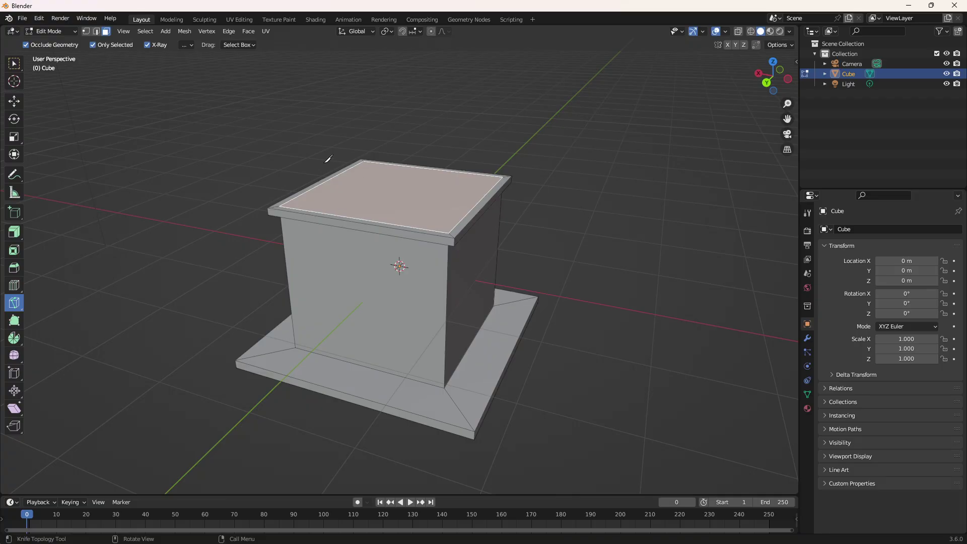
With Only Selected enabled, try a Knife cut that crosses the selected lid face and continues over the side wall.
left_click(331, 178)
left_click(354, 218)
left_click(396, 294)
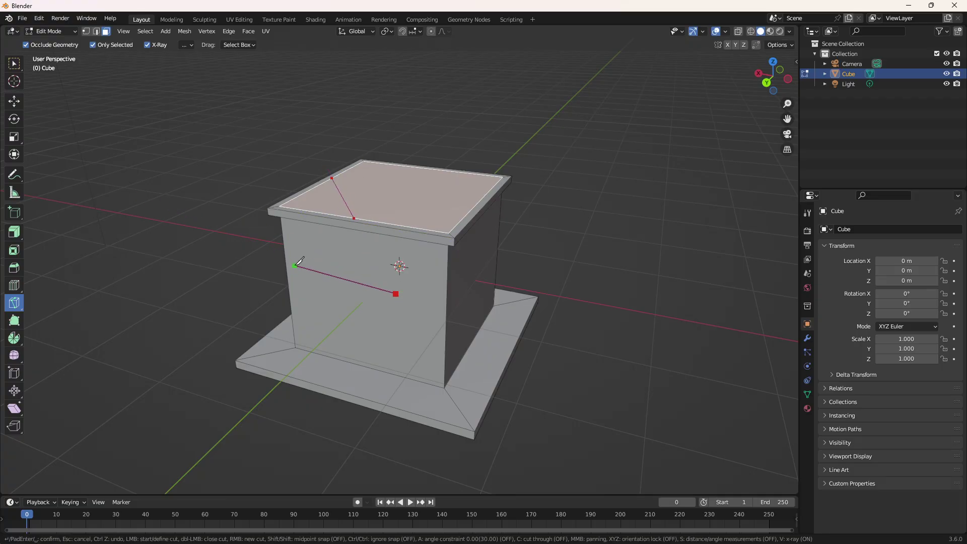
right_click(255, 275)
key("Return")
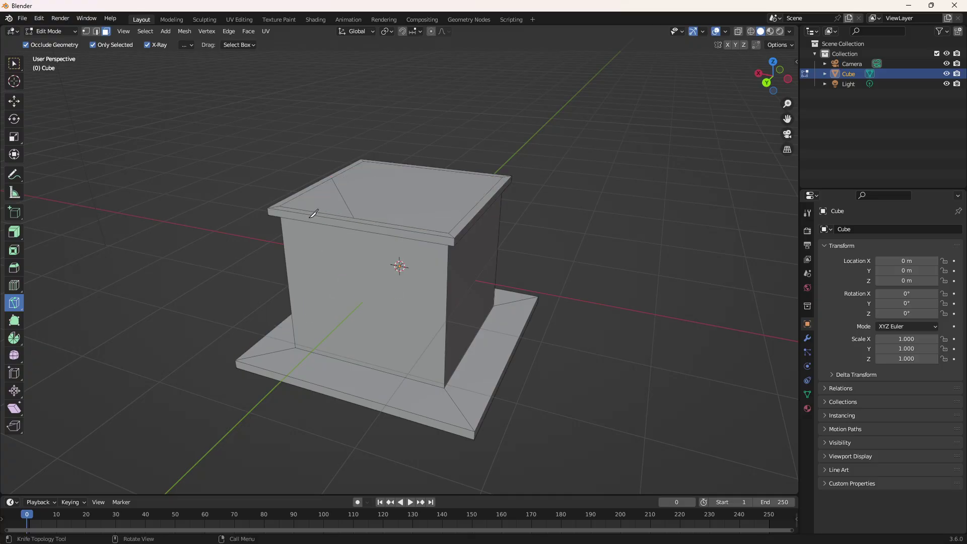
With Occlude Geometry and Only Selected turned off, try a diagonal Knife cut through the whole model from lid to base flange.
left_click(149, 46)
left_click(338, 155)
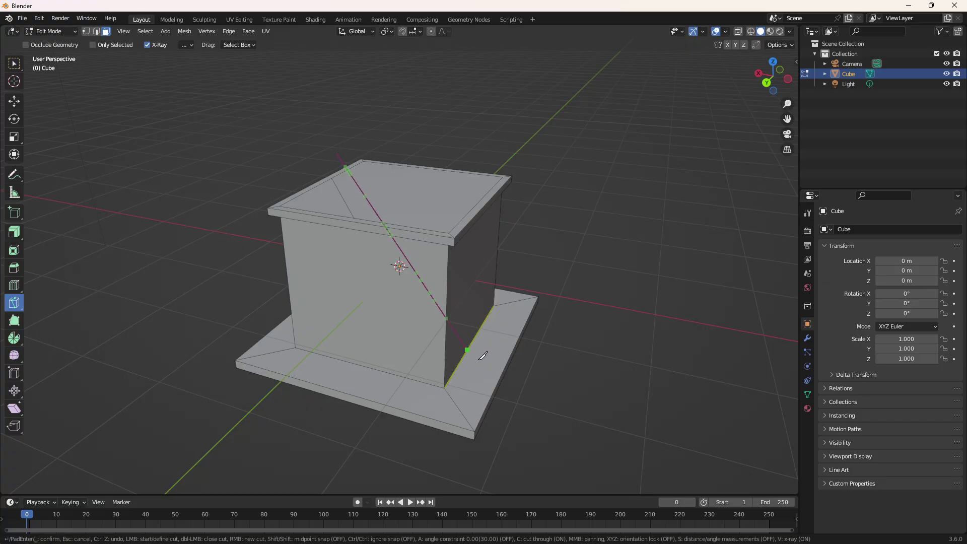
left_click(556, 452)
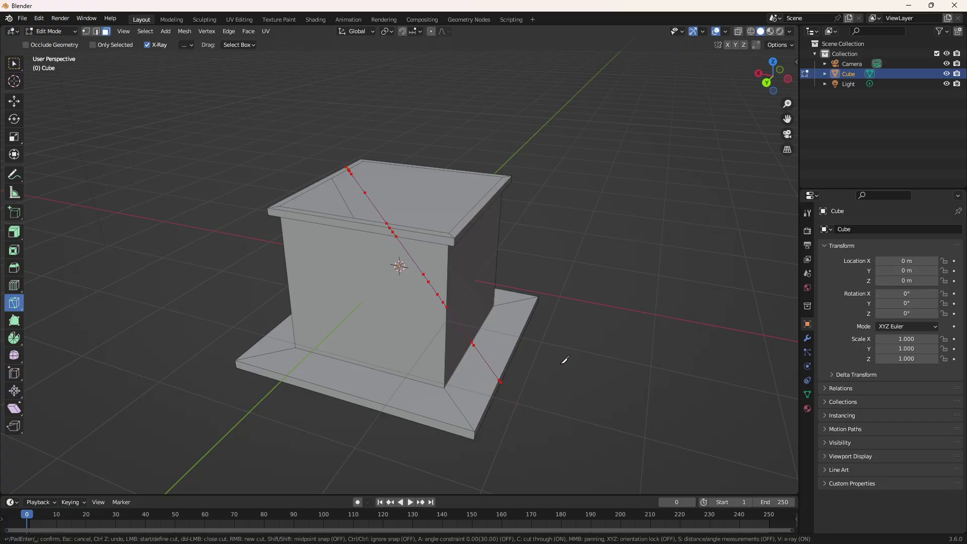
key("Return")
middle_click_drag(609, 322, 154, 327)
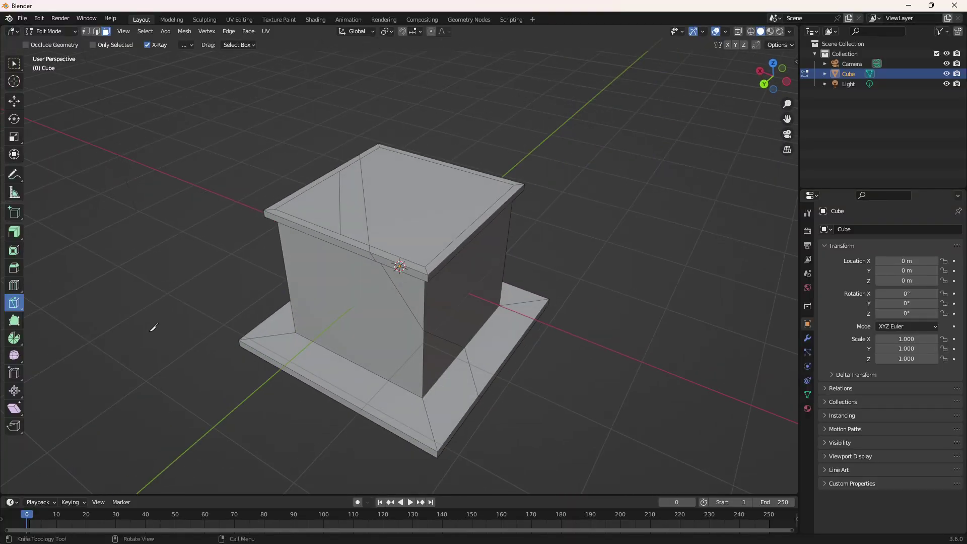
Turn Occlude Geometry back on for the Knife and undo both Knife cuts.
left_click(26, 45)
middle_click_drag(574, 203, 598, 179)
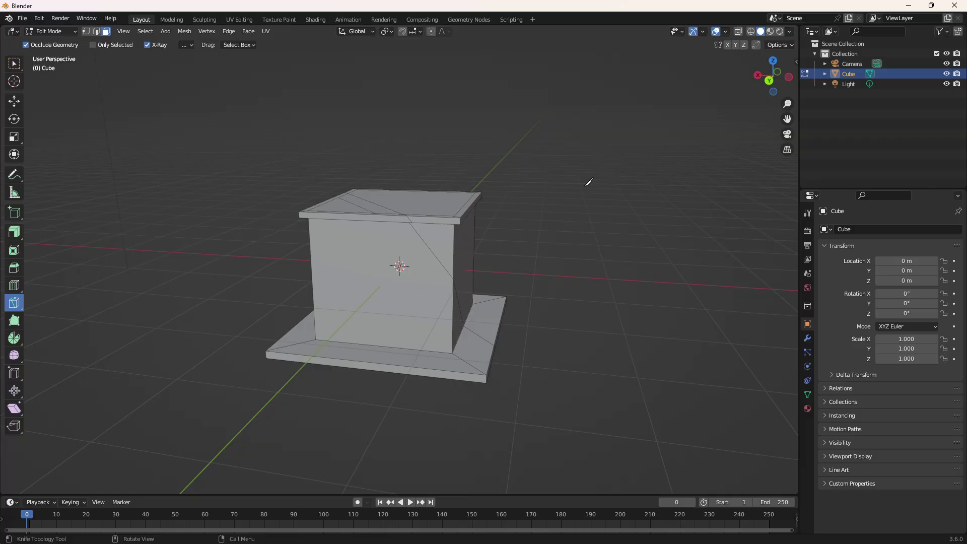
scroll(588, 181, "down", 1)
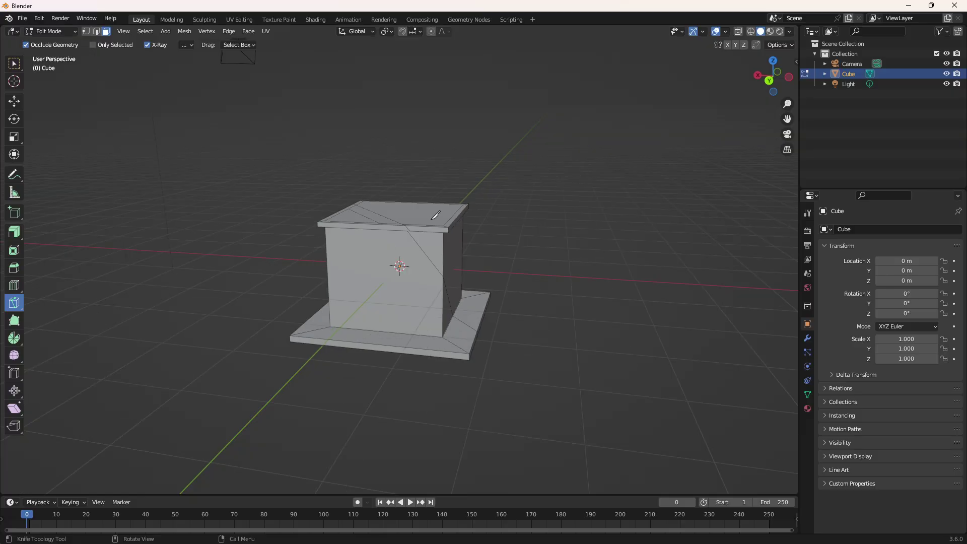
middle_click_drag(512, 194, 433, 236)
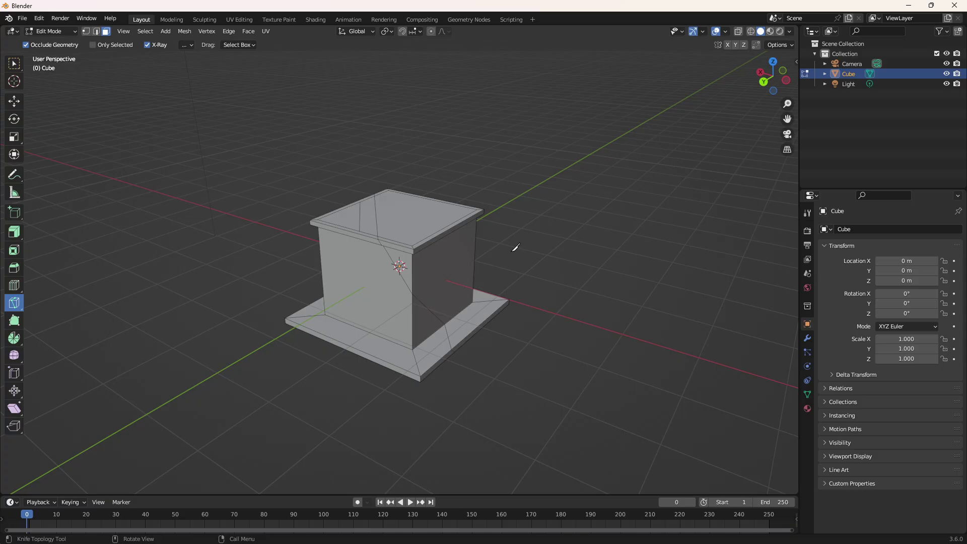
key("ctrl+z")
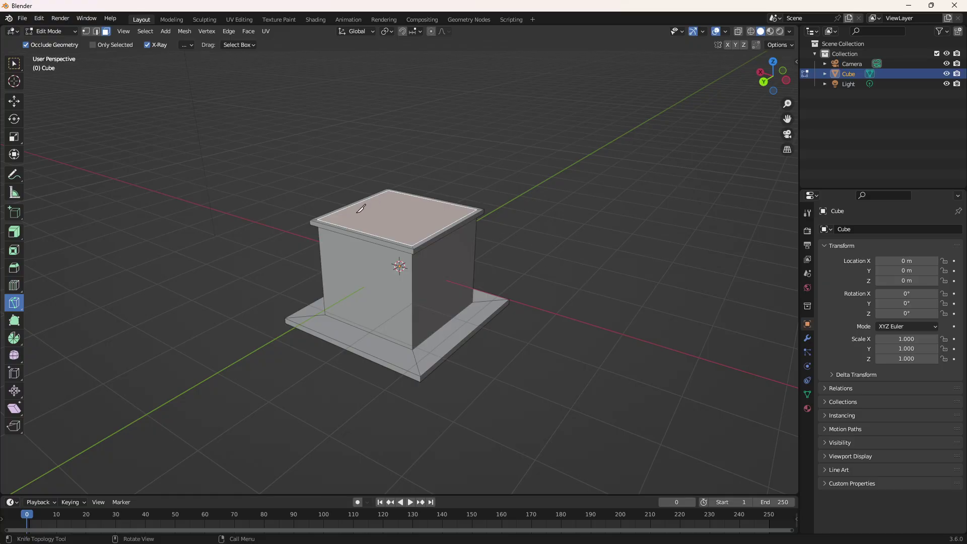
Apply Offset Edge Slide to the edges around the lid's inner top face and switch to edge selection.
middle_click_drag(509, 258, 407, 292)
left_click(15, 285)
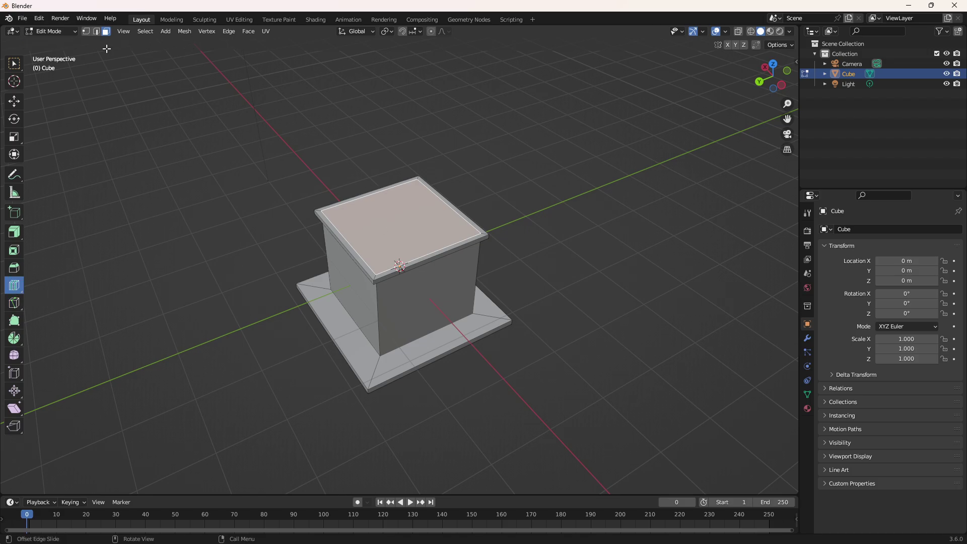
key("2")
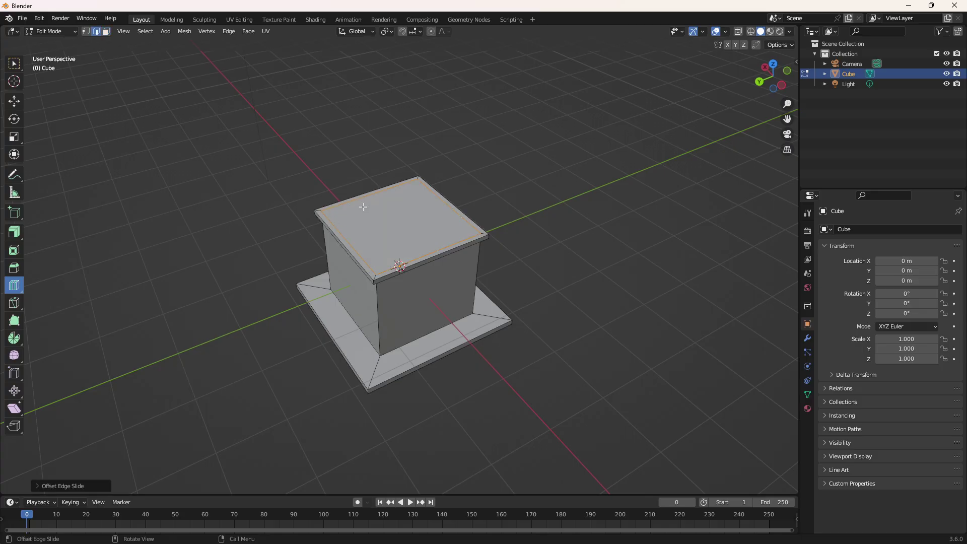
Add a single vertical loop cut around the lid, walls and base, close to one side of the box, and deselect it.
left_click_drag(19, 289, 50, 287)
left_click_drag(371, 259, 391, 289)
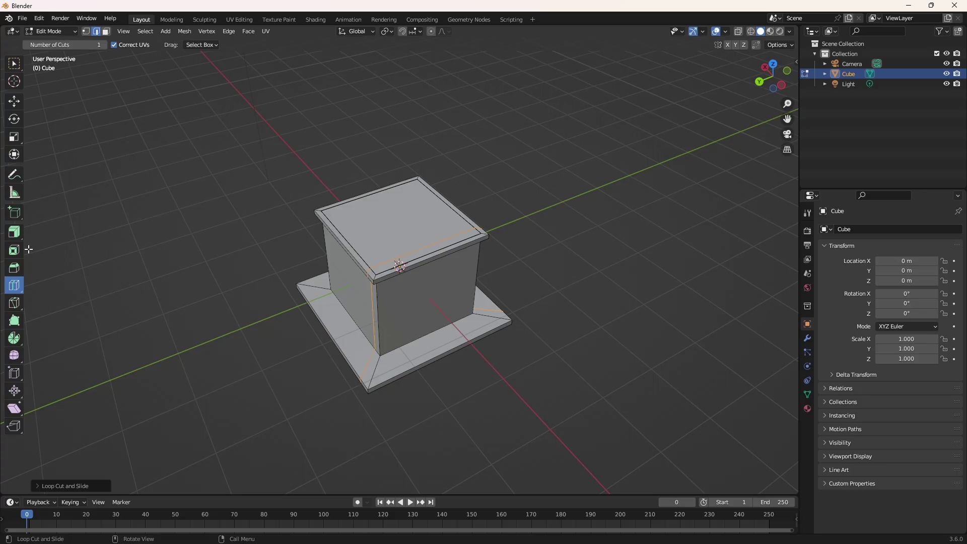
left_click(15, 102)
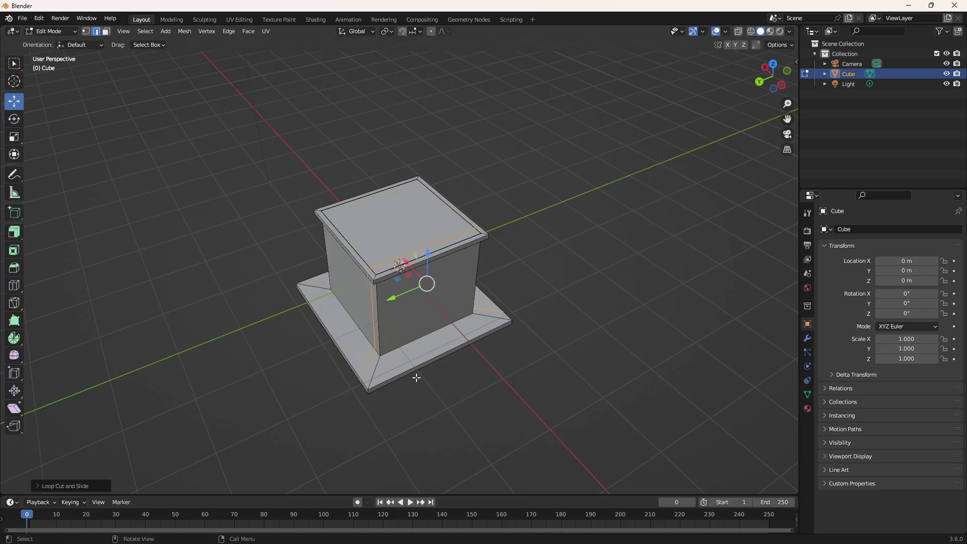
middle_click_drag(441, 378, 420, 334)
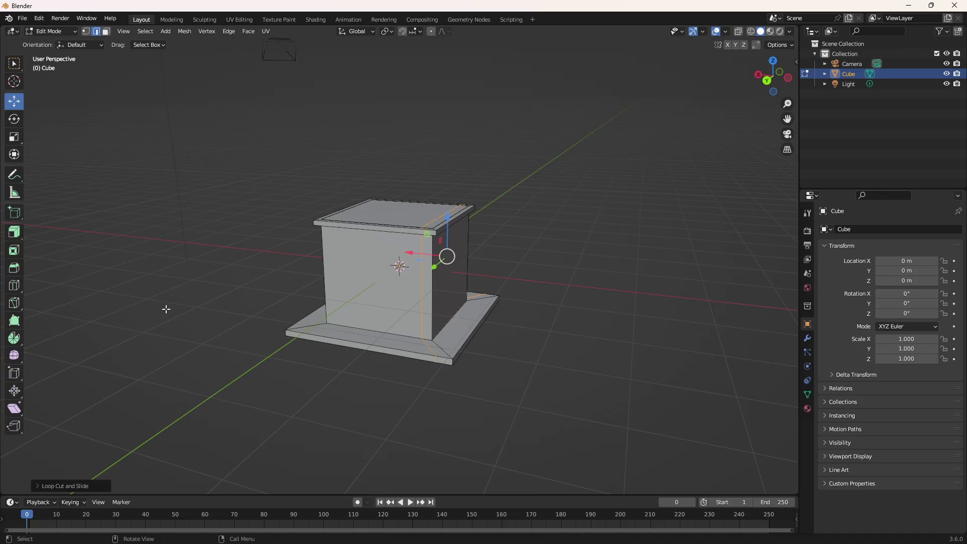
left_click(209, 263)
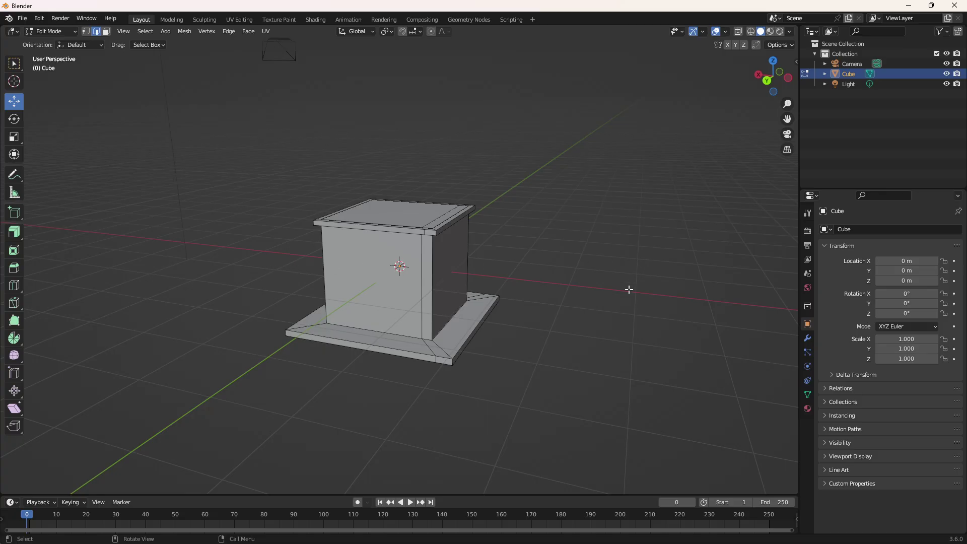
In face selection mode, try deleting the lid's large top face twice with the Faces option, undoing each deletion.
middle_click_drag(629, 289, 537, 330)
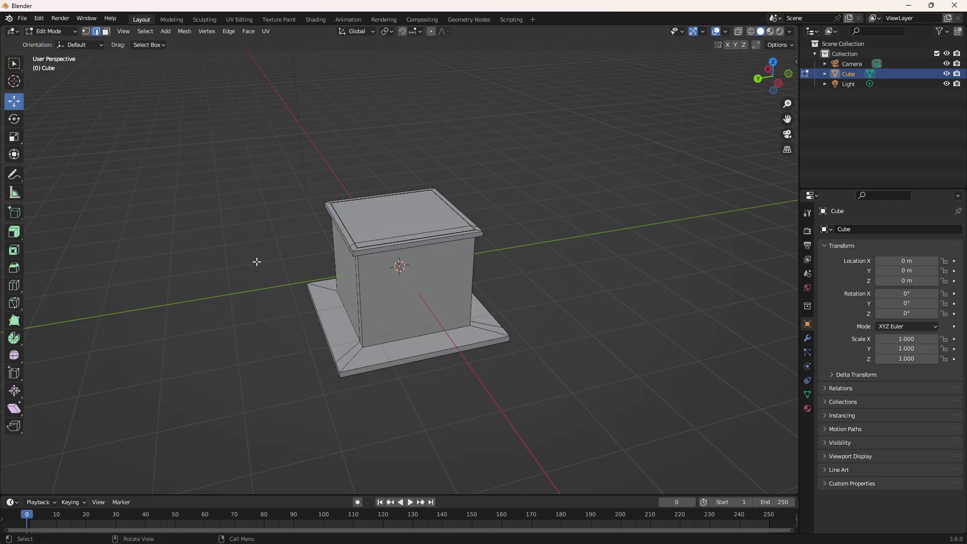
middle_click_drag(247, 270, 440, 222)
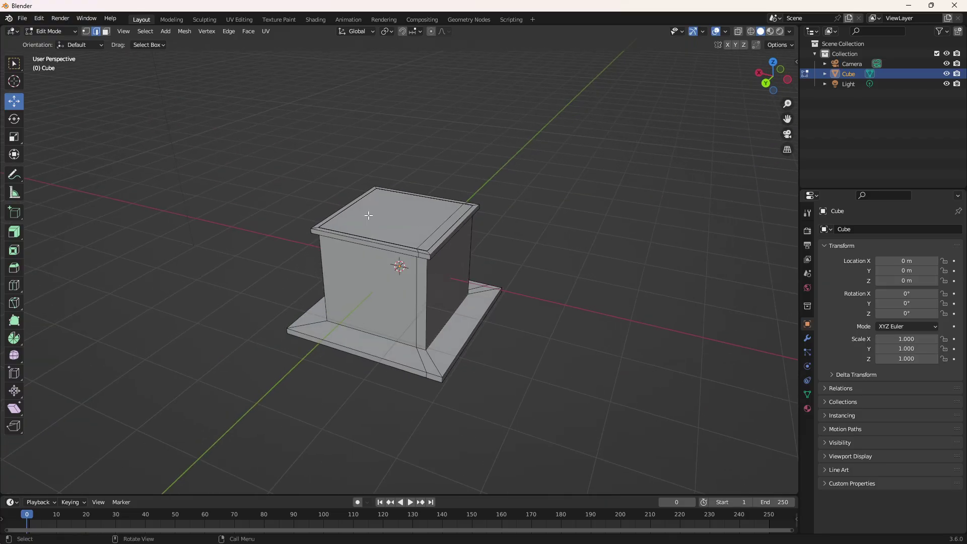
left_click(106, 31)
left_click(372, 225)
left_click(440, 242)
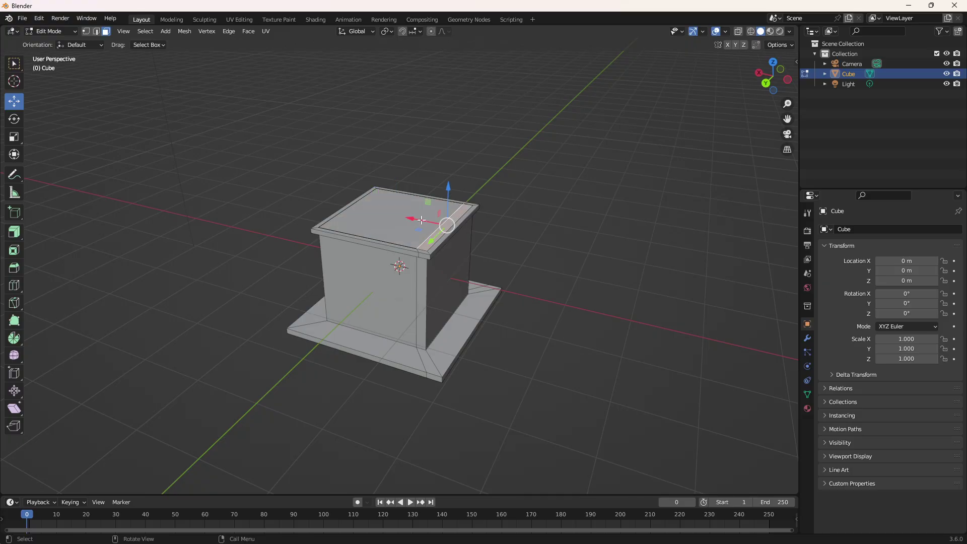
left_click(414, 219)
key("x")
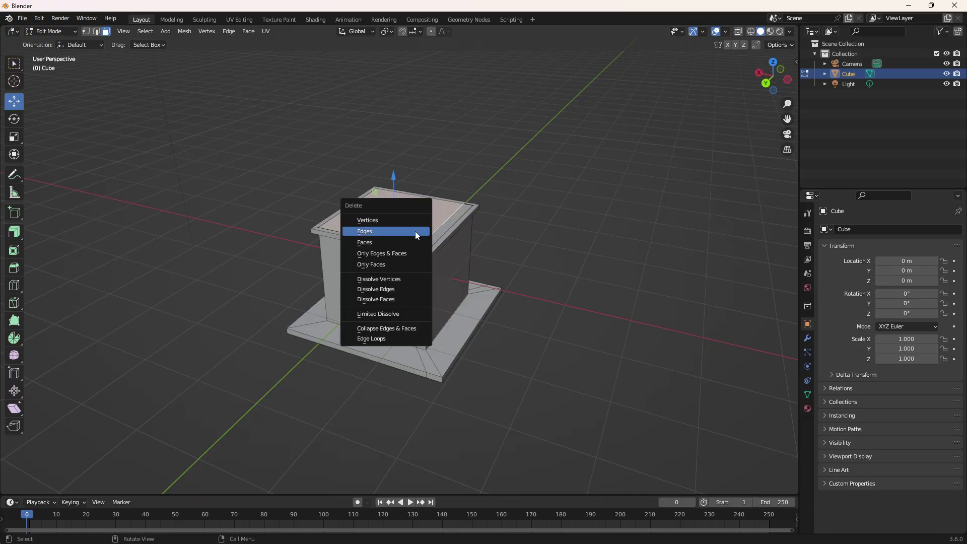
key("x")
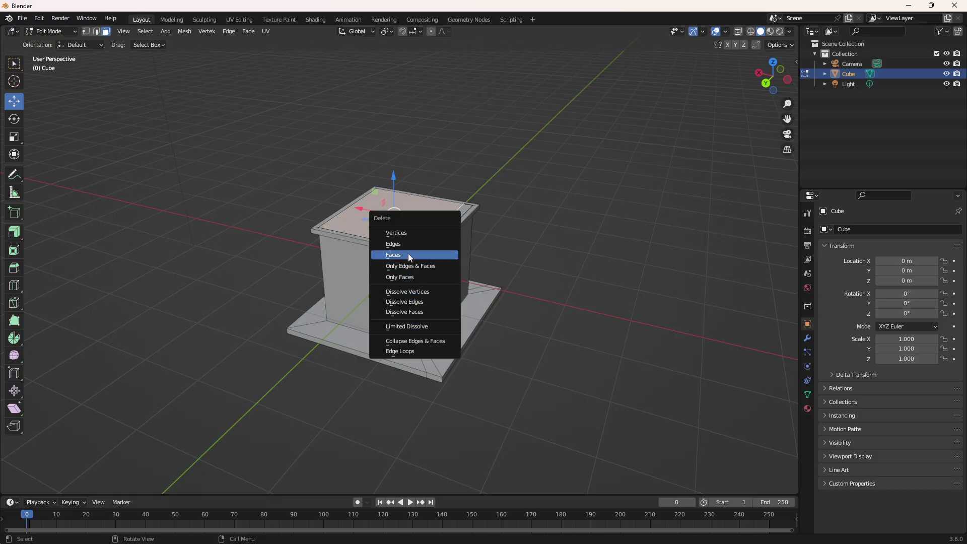
left_click(409, 255)
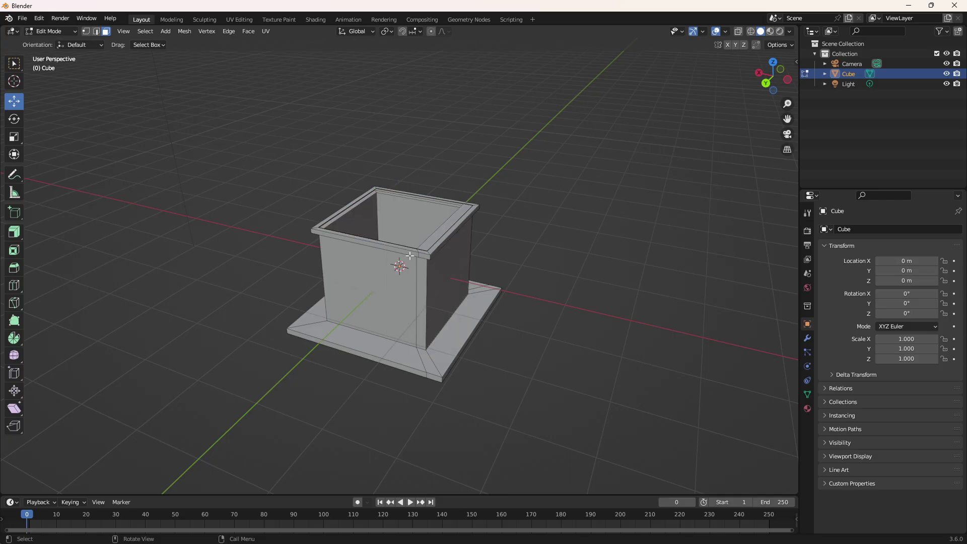
key("ctrl+z")
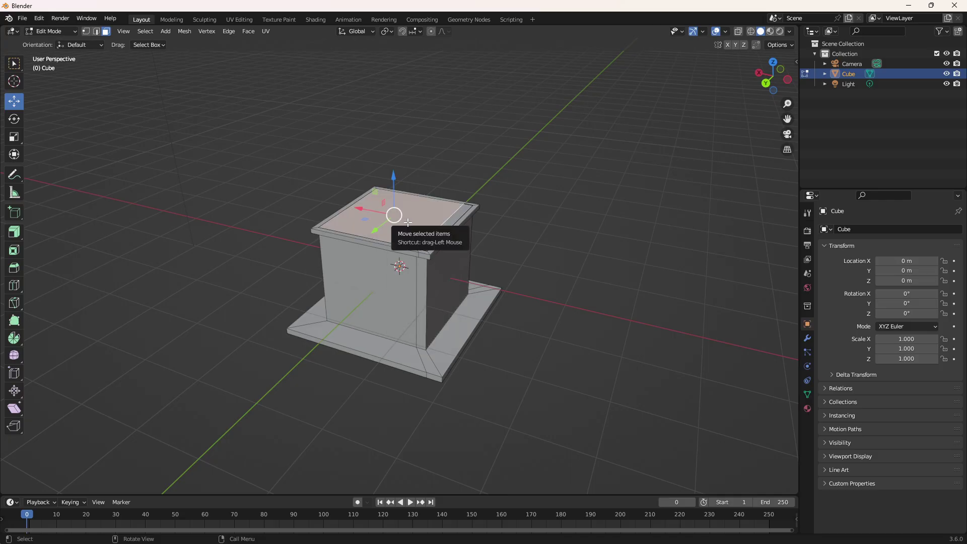
key("x")
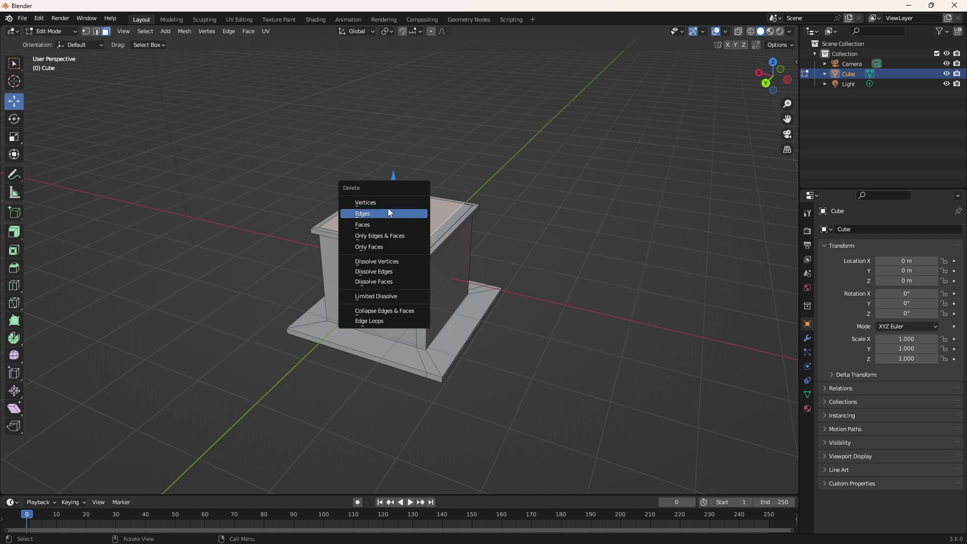
left_click(398, 220)
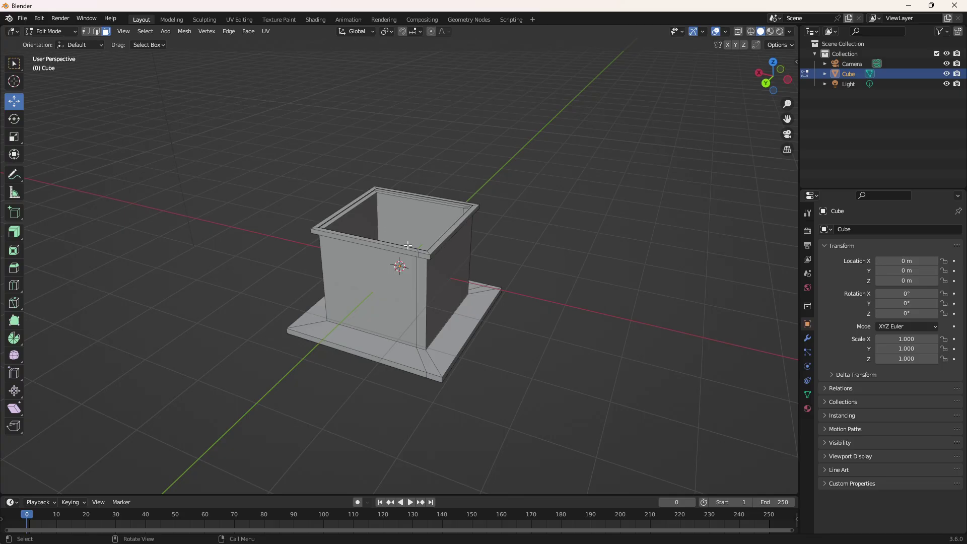
key("ctrl+z")
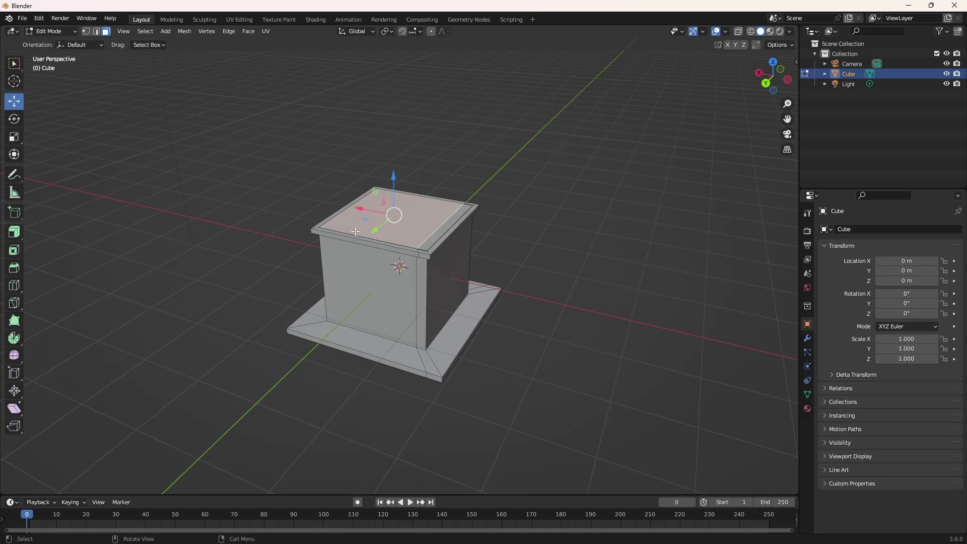
Examine the Face Context Menu for the lid's large top face without applying a command, keeping that face selected.
right_click(414, 234)
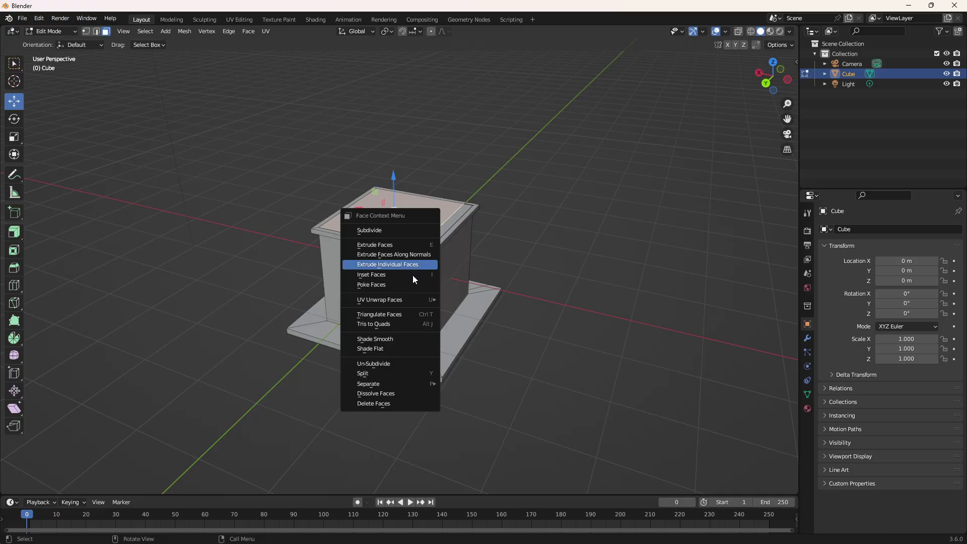
left_click(515, 260)
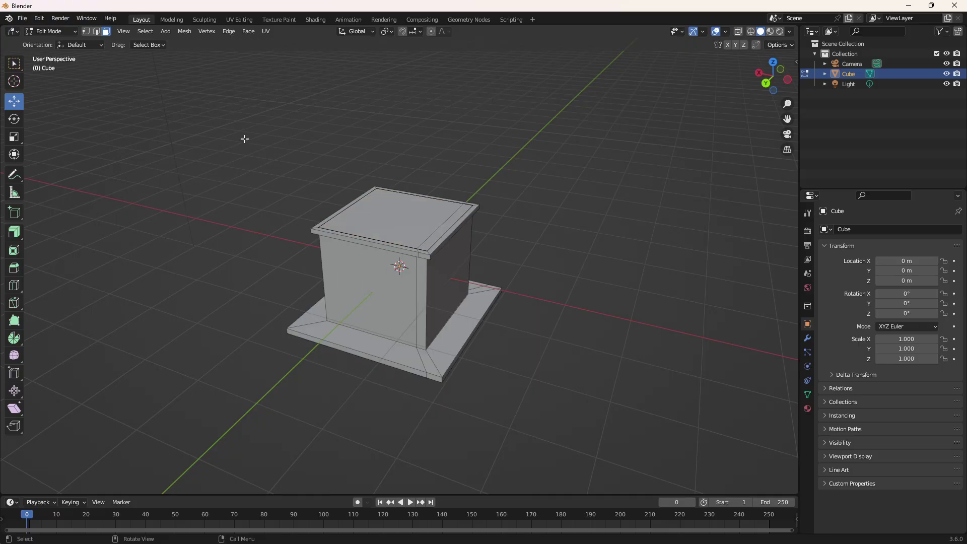
left_click(405, 224)
right_click(404, 224)
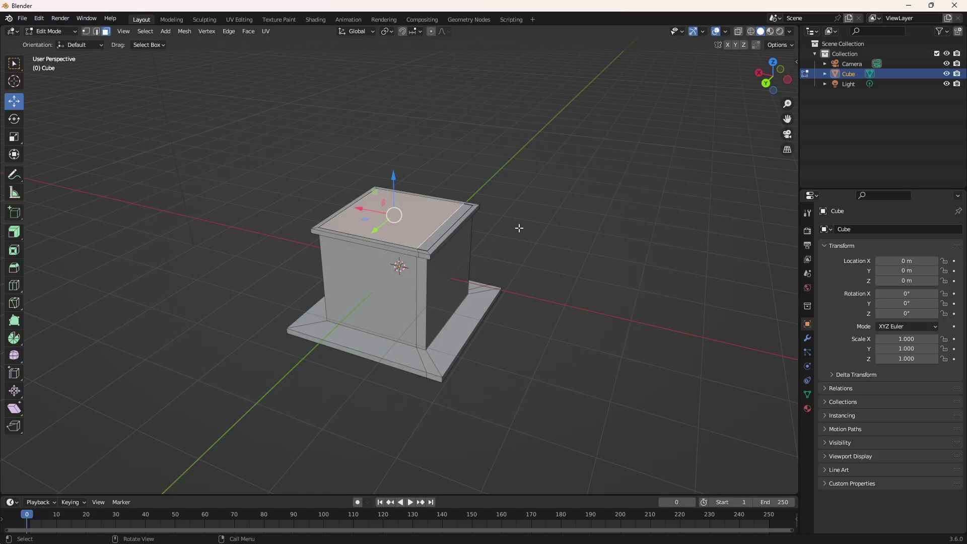
Apply Dissolve Faces to the lid's large top face, and subdivide that face into four smaller faces.
key("x")
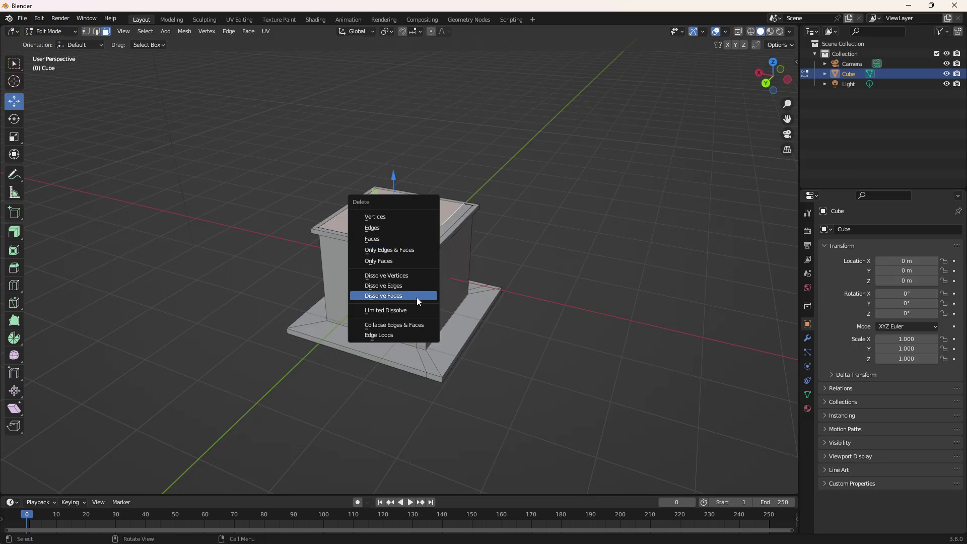
left_click(416, 297)
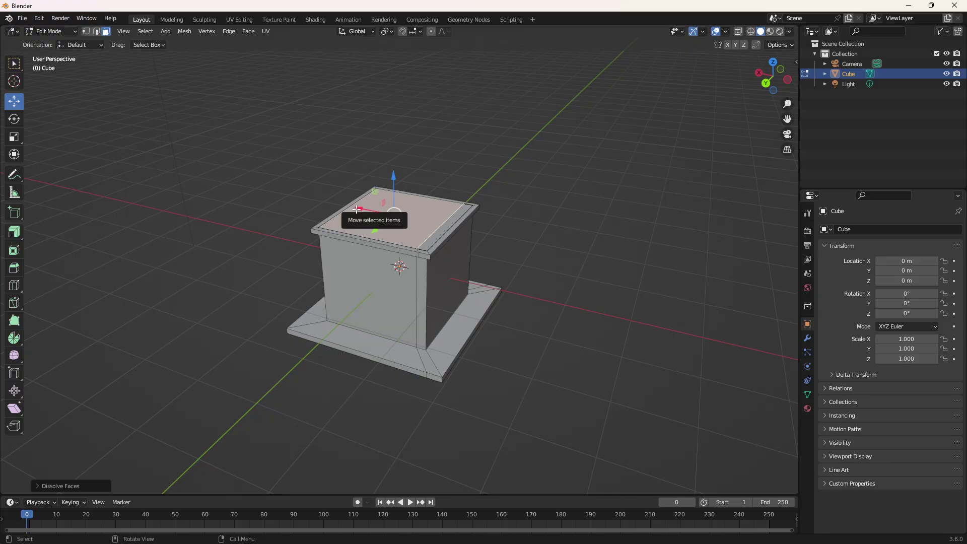
right_click(427, 214)
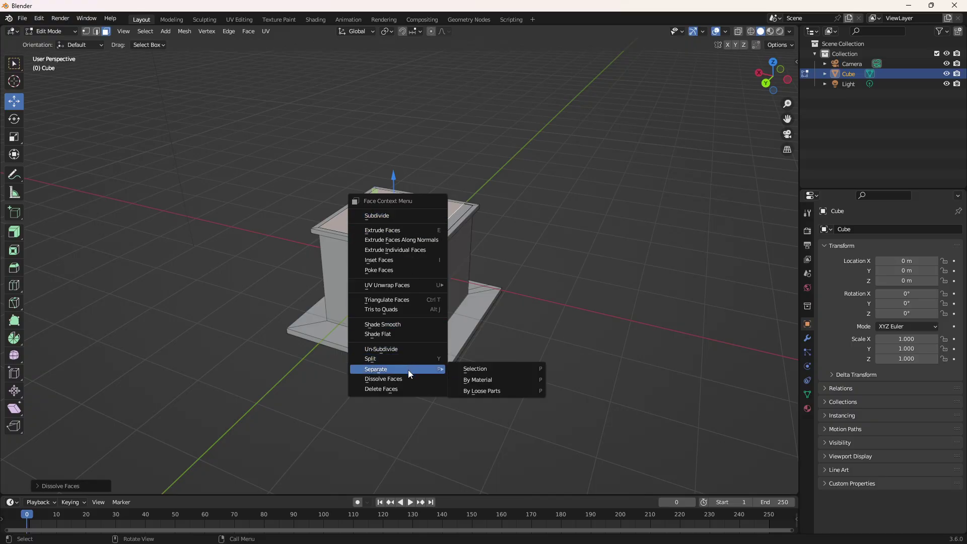
left_click(391, 215)
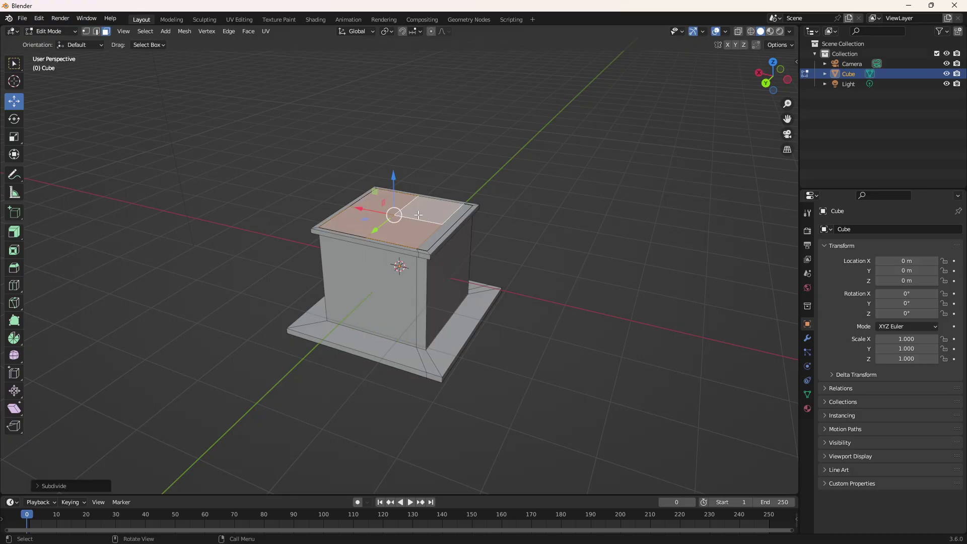
right_click(438, 216)
left_click(501, 165)
Select all four subdivided faces on the lid's top, merge them with Dissolve Faces, and clear the selection.
left_click(420, 216)
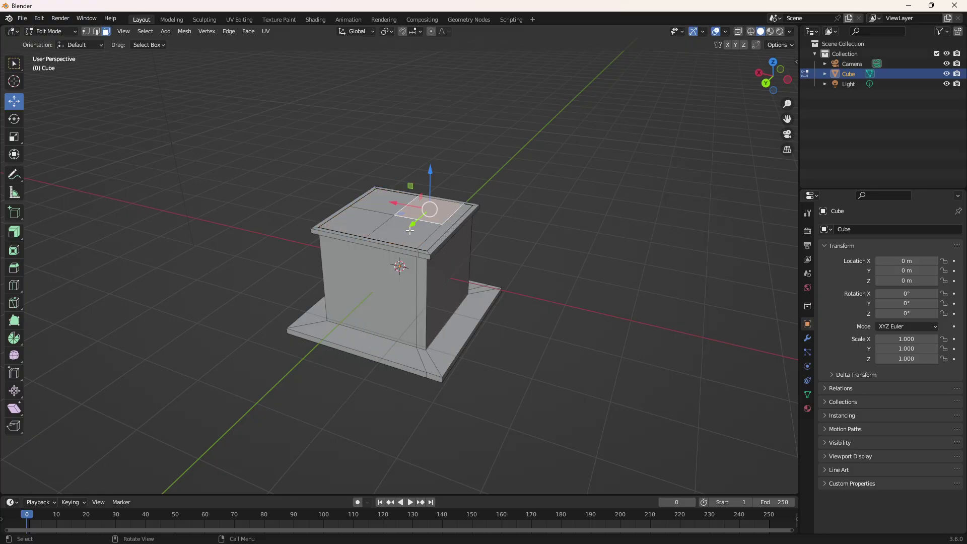
left_click(399, 231, "shift")
left_click(366, 219, "shift")
left_click(374, 200, "shift")
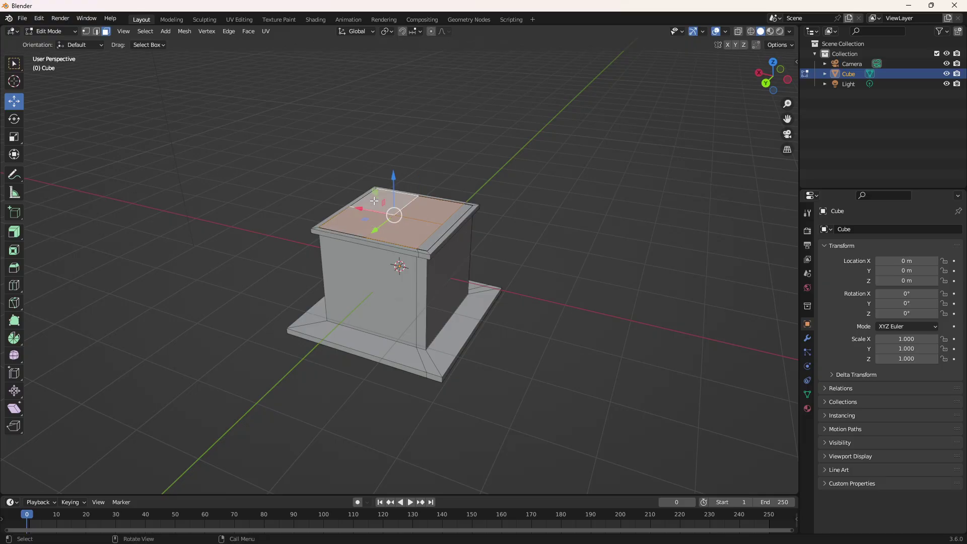
key("x")
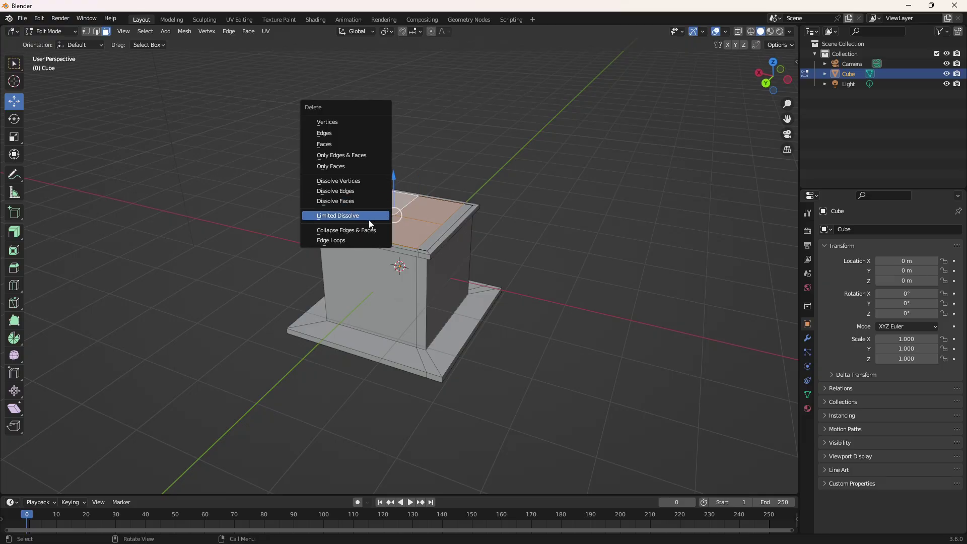
left_click(359, 201)
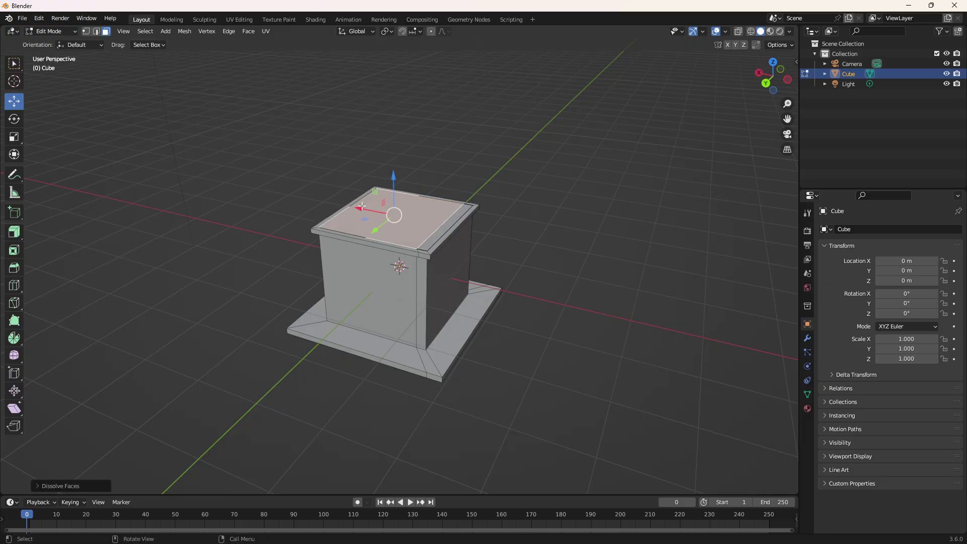
left_click(558, 243)
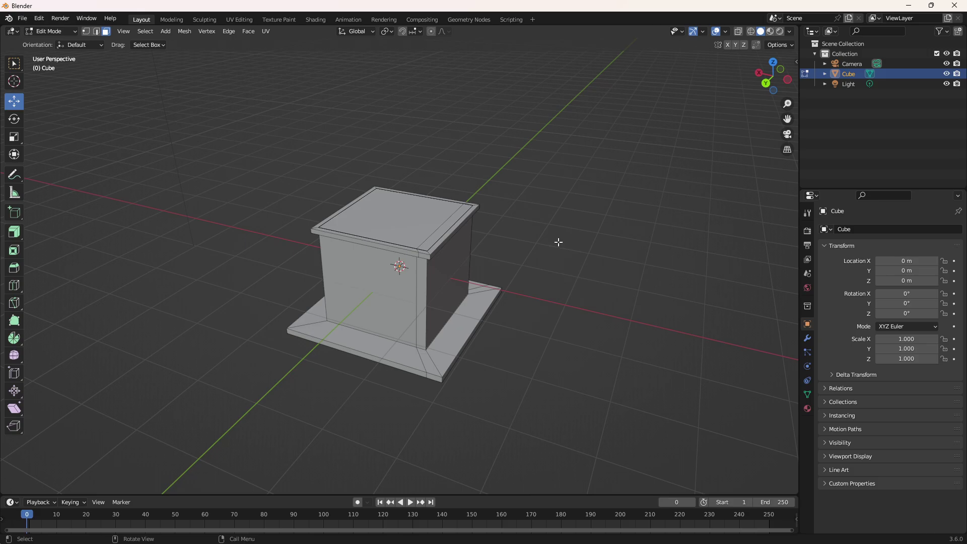
Delete the lid's large top face with the Faces option, opening up the box.
left_click(415, 214)
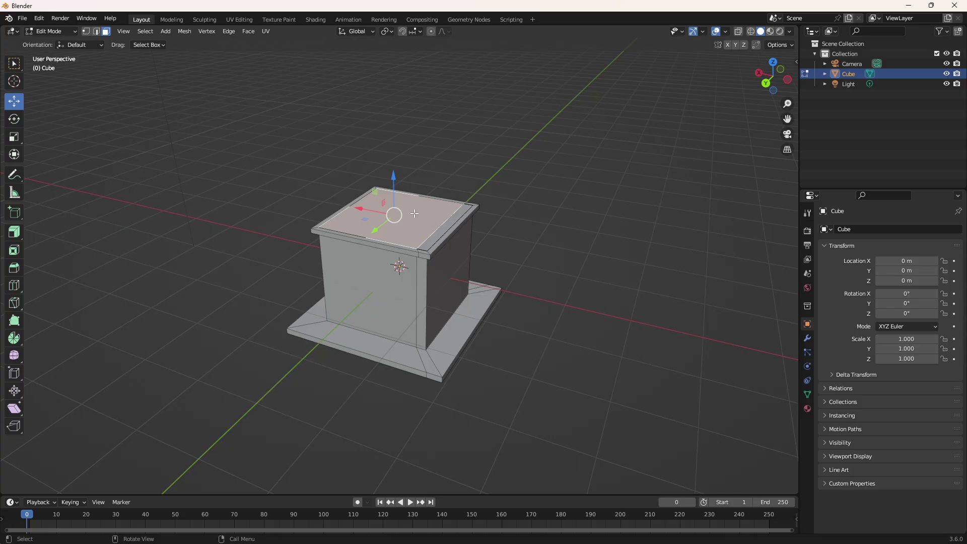
key("x")
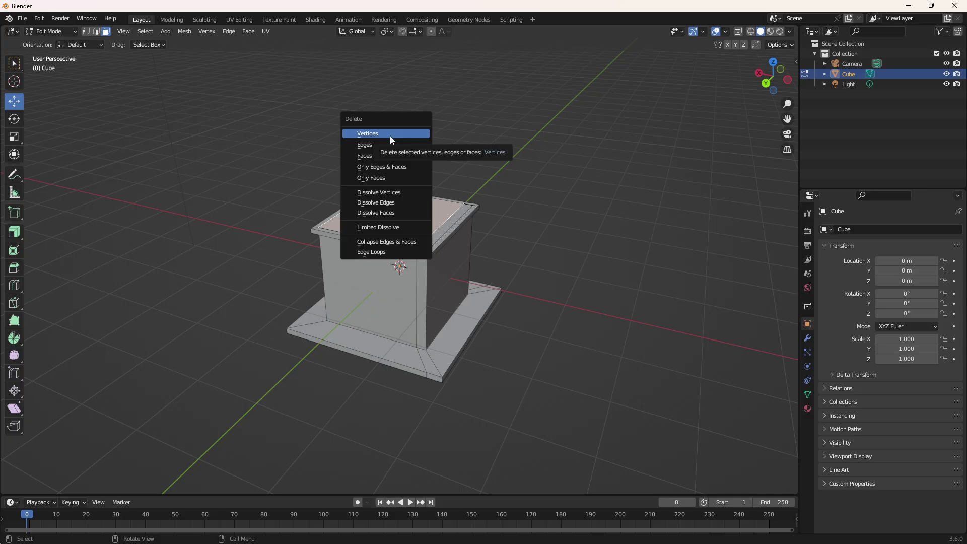
left_click(397, 155)
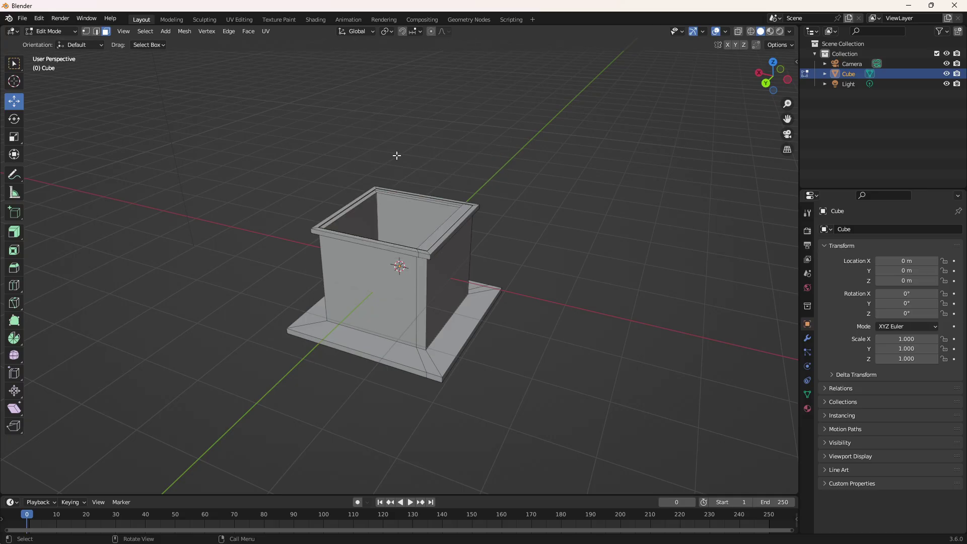